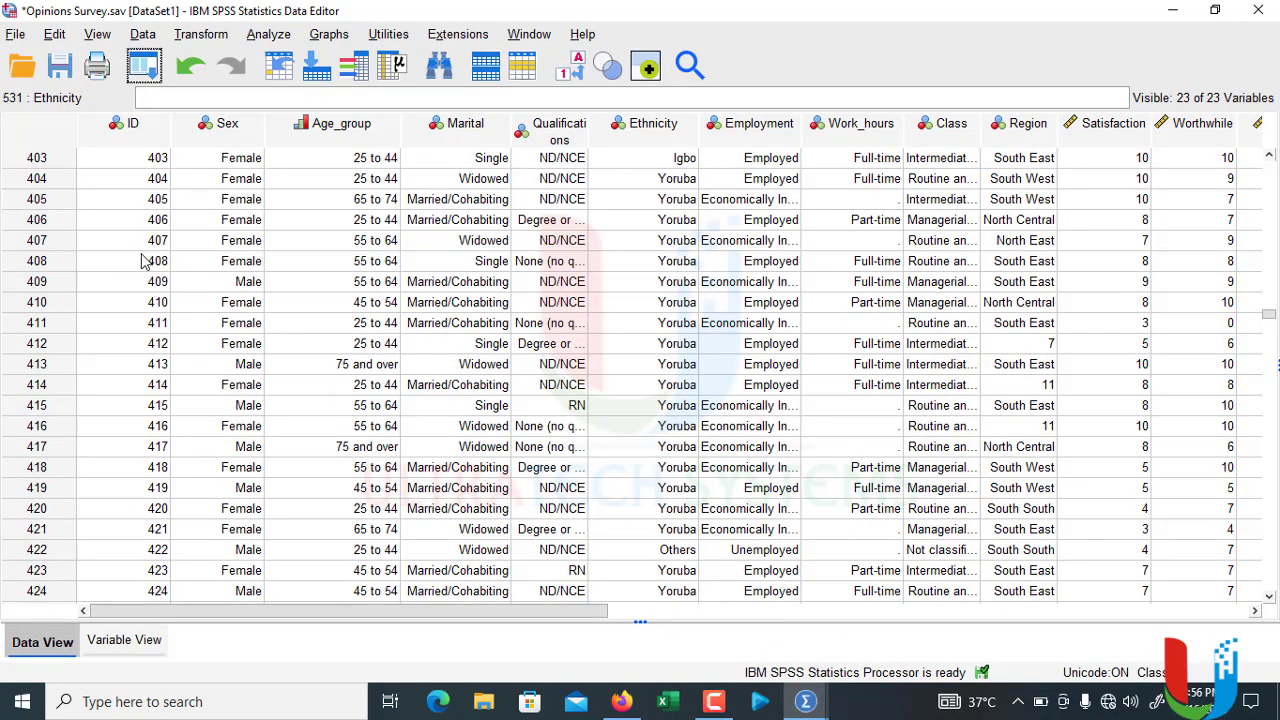
# Step: Return to the first case of the opinions survey data
pyautogui.click(145, 260)
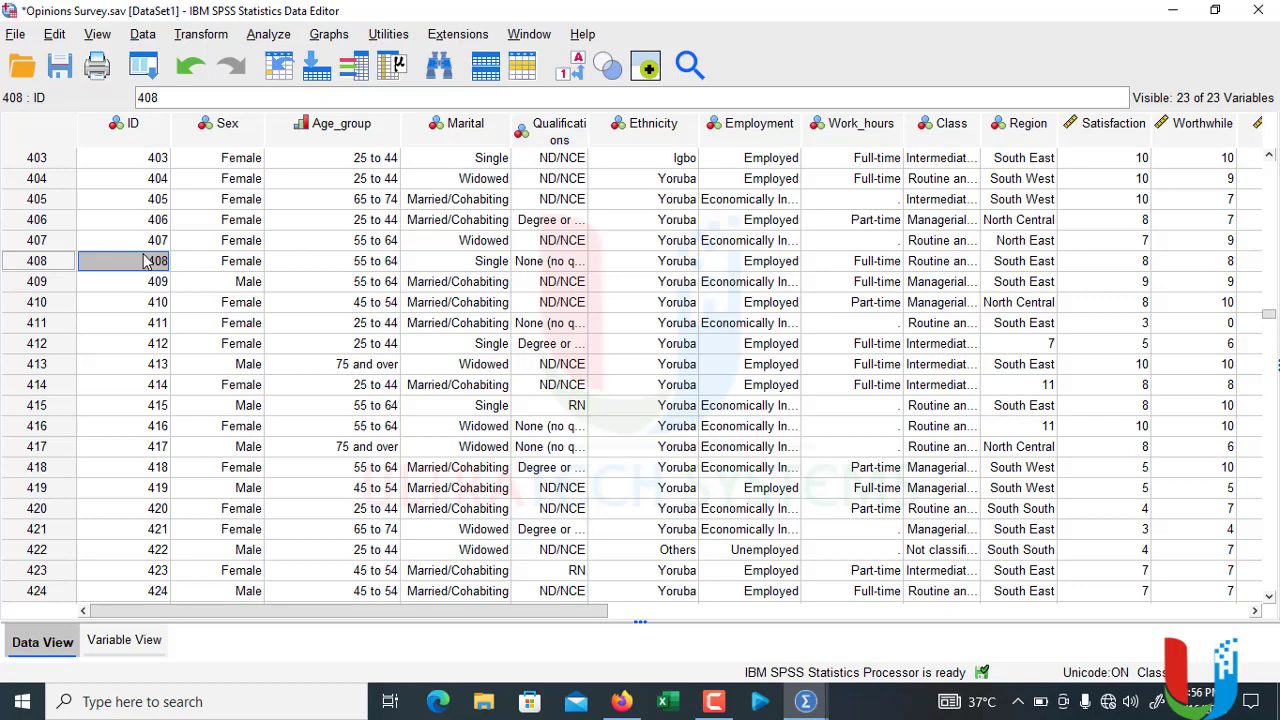
pyautogui.hotkey('ctrl', 'Home')
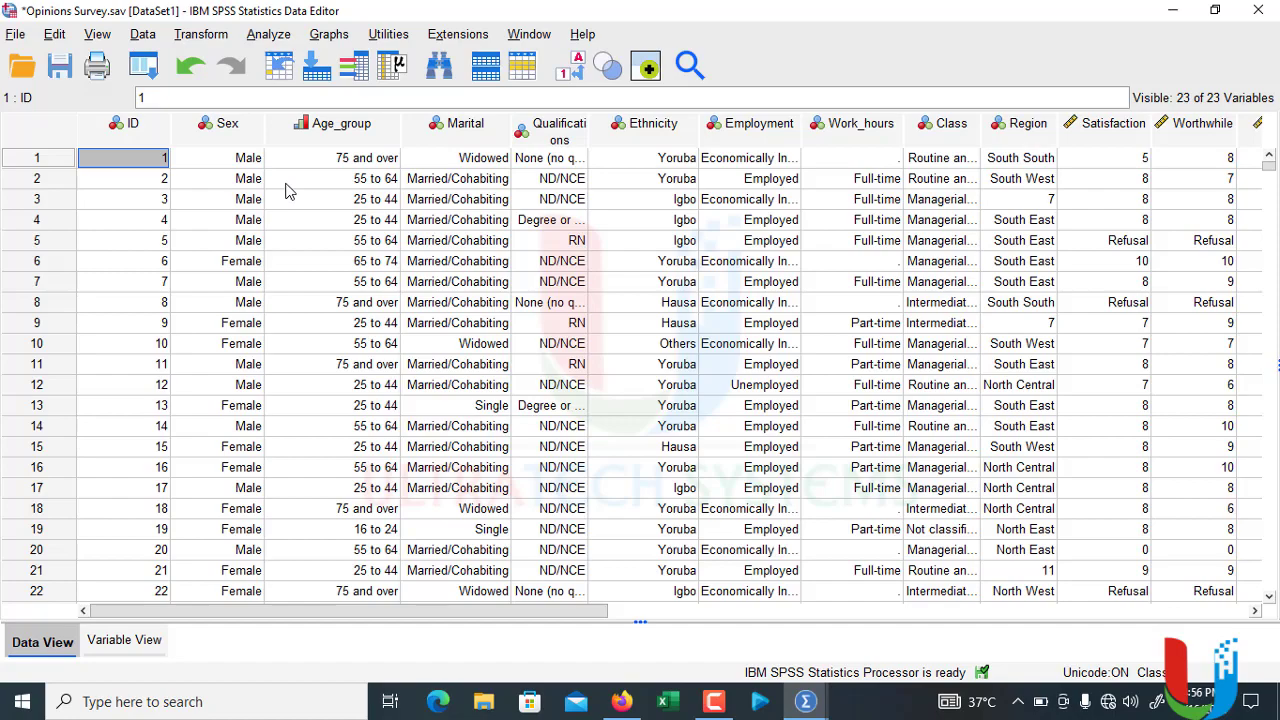
pyautogui.moveTo(530, 611)
pyautogui.mouseDown()
pyautogui.moveTo(951, 621)
pyautogui.moveTo(809, 620)
pyautogui.moveTo(1012, 645)
pyautogui.moveTo(486, 640)
pyautogui.moveTo(418, 626)
pyautogui.mouseUp()
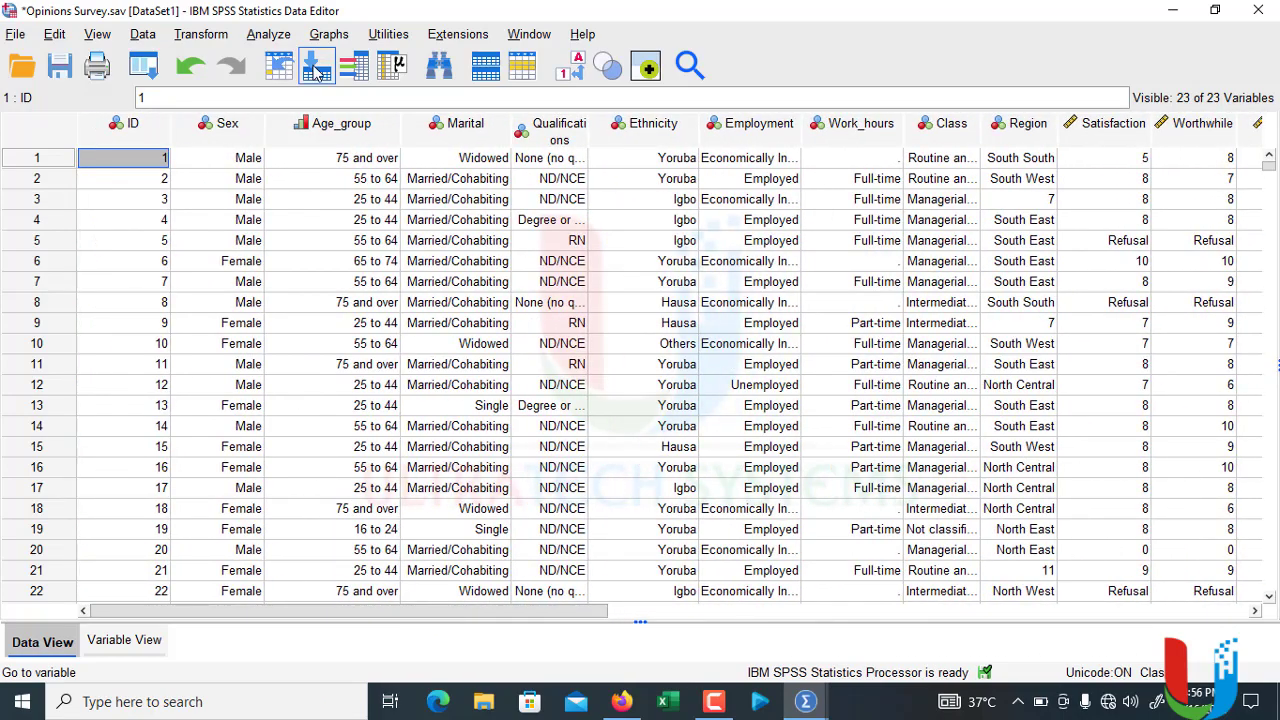
# Step: Open the Chart Builder and reset it to clear the previous chart definition
pyautogui.click(329, 36)
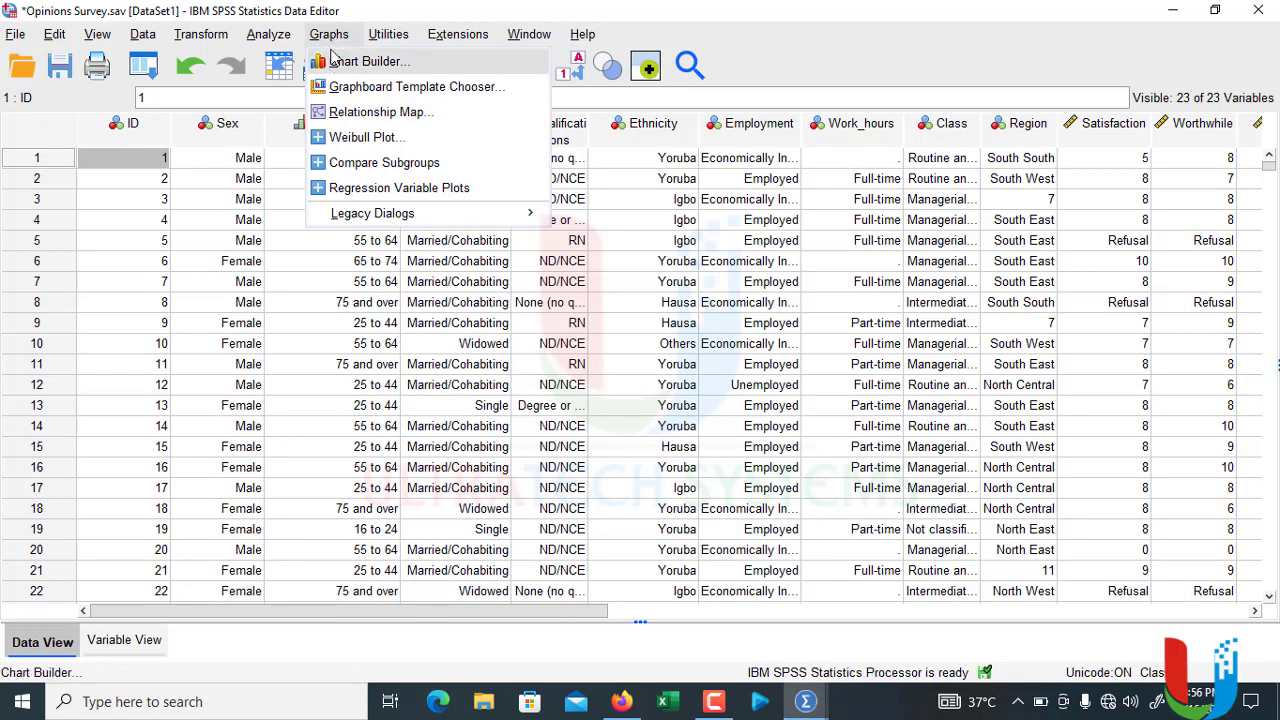
pyautogui.click(330, 36)
pyautogui.click(330, 37)
pyautogui.click(336, 62)
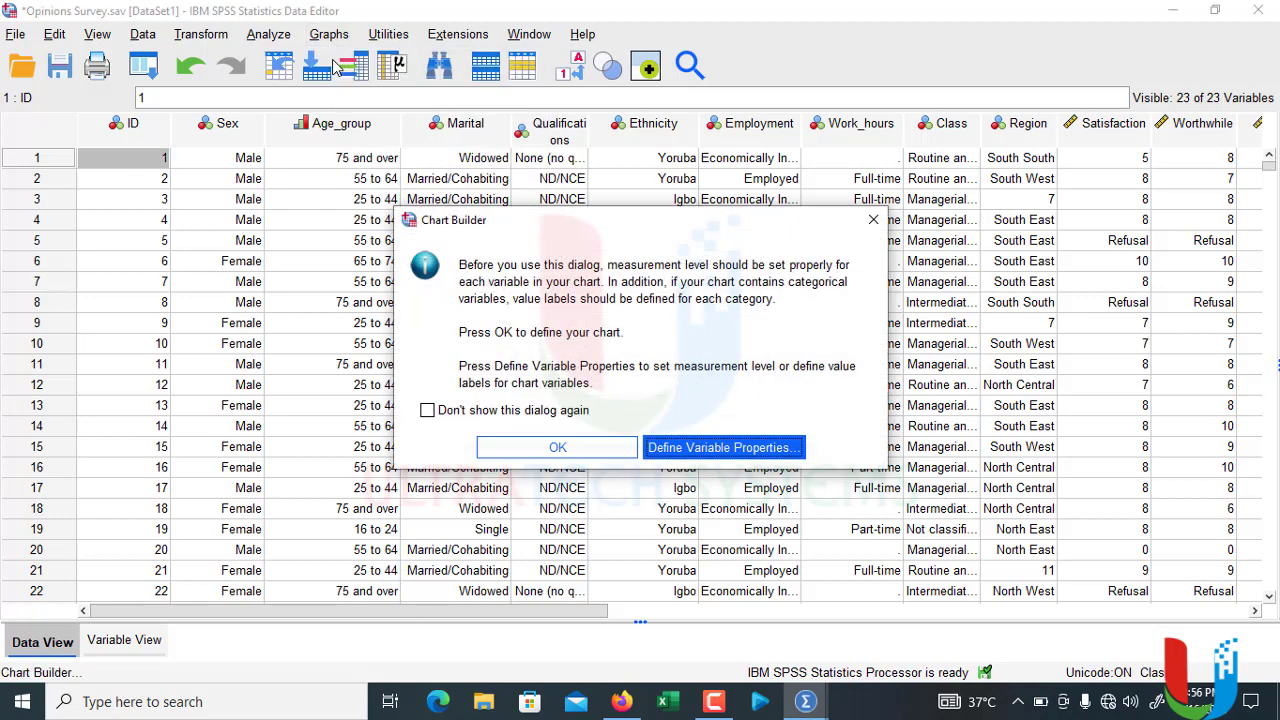
pyautogui.click(517, 450)
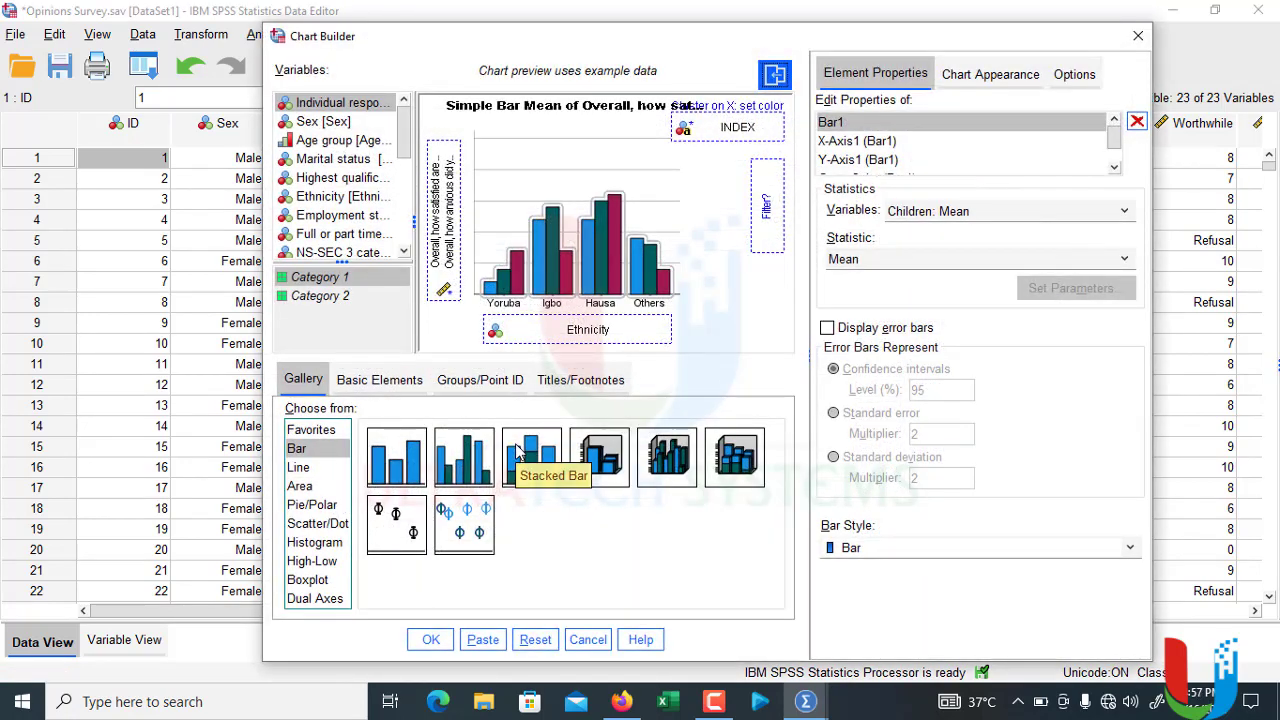
pyautogui.click(535, 638)
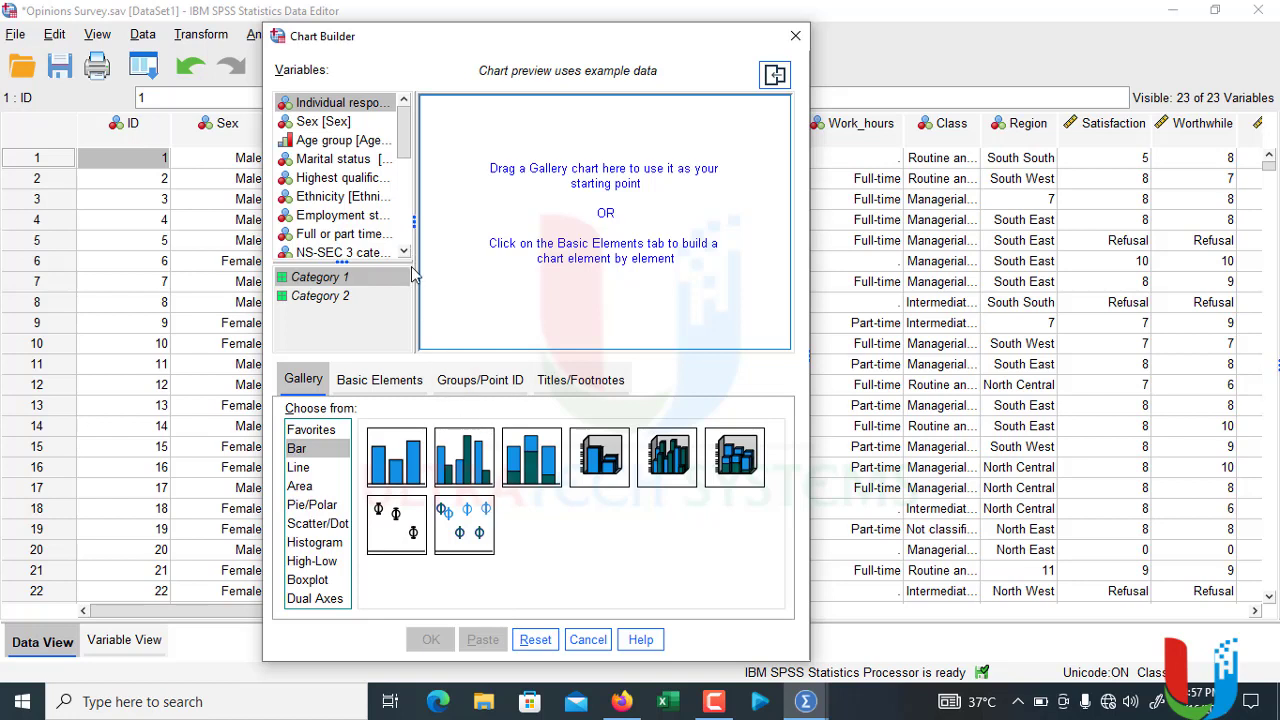
# Step: Review the gallery's chart types from Favorites through Dual Axes, returning to the Bar charts
pyautogui.click(312, 432)
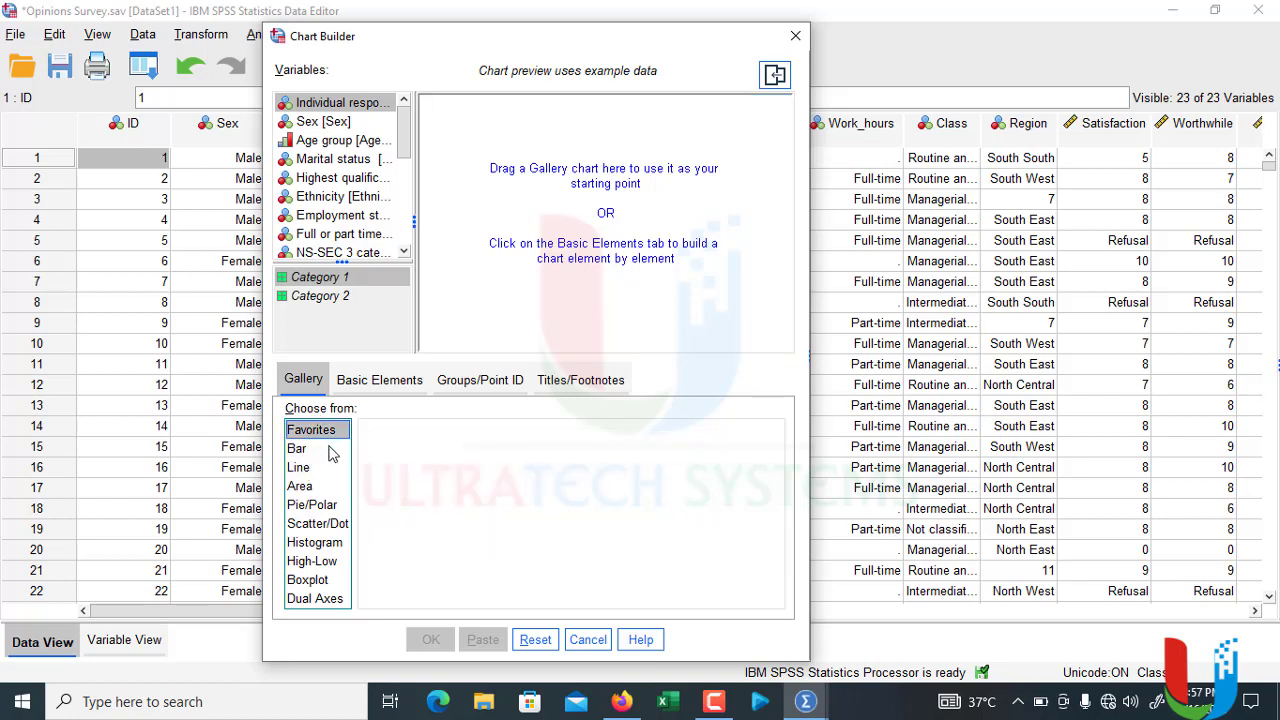
pyautogui.click(300, 450)
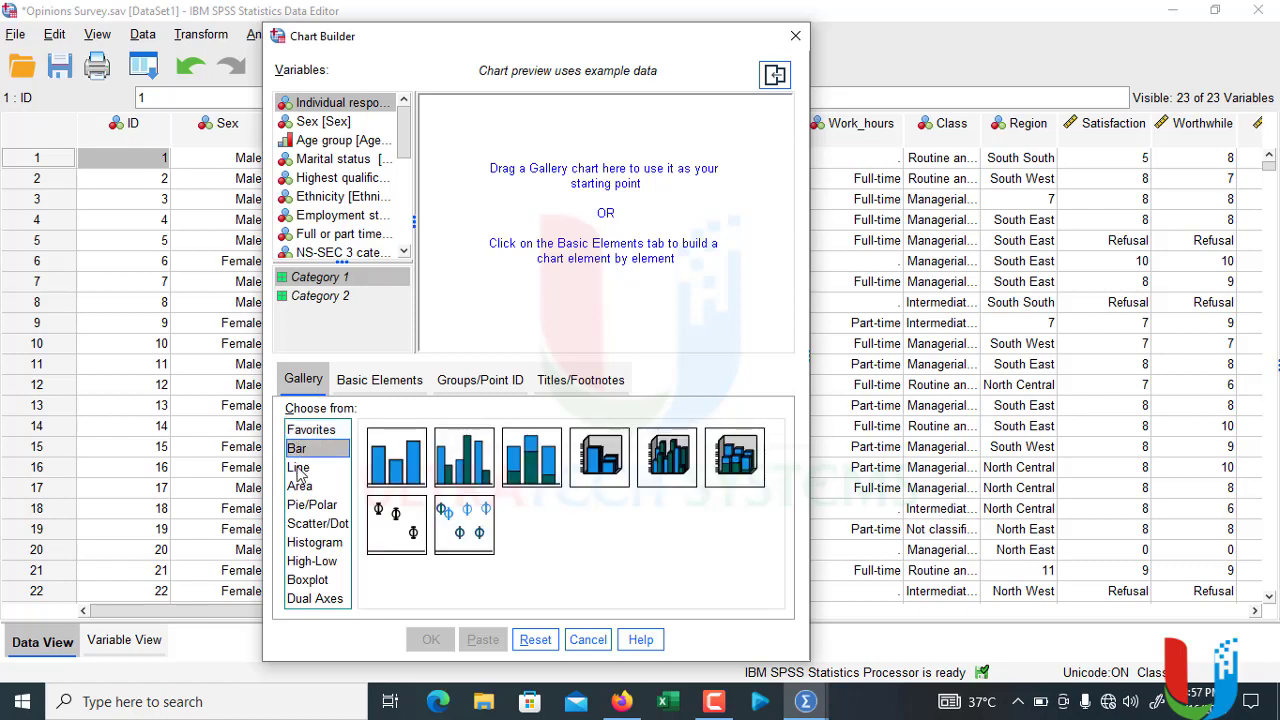
pyautogui.click(298, 468)
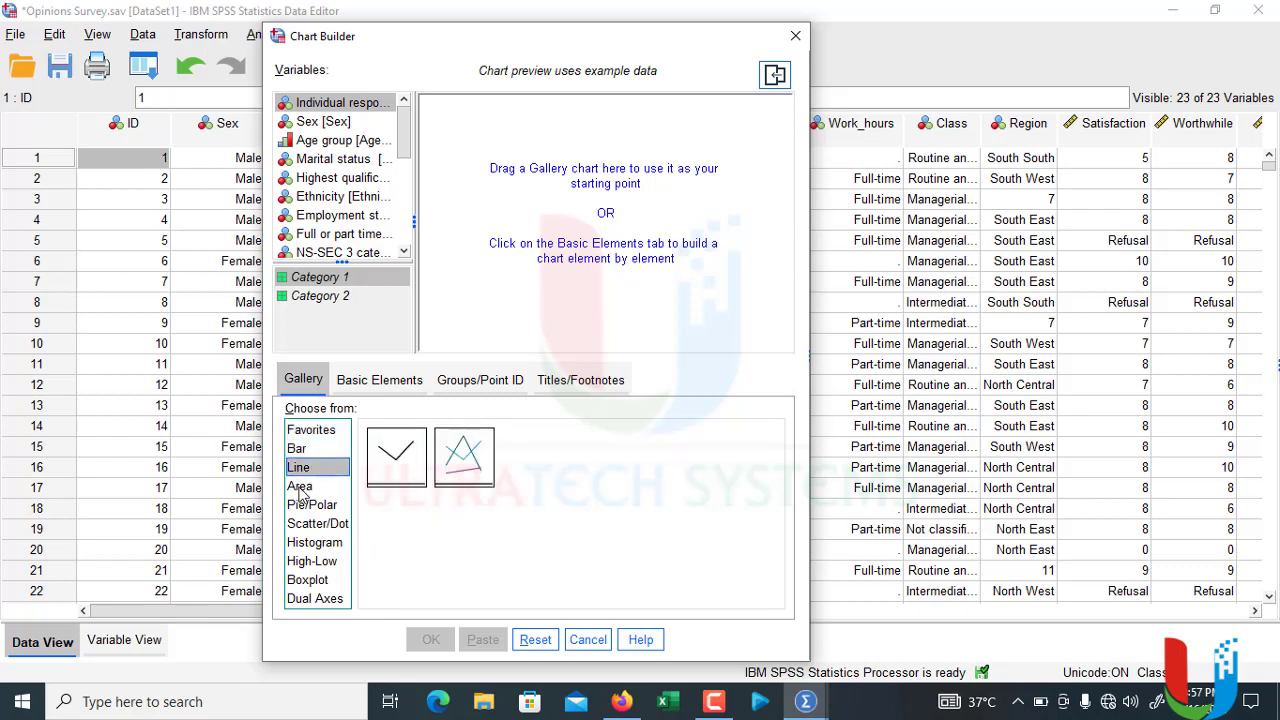
pyautogui.click(300, 488)
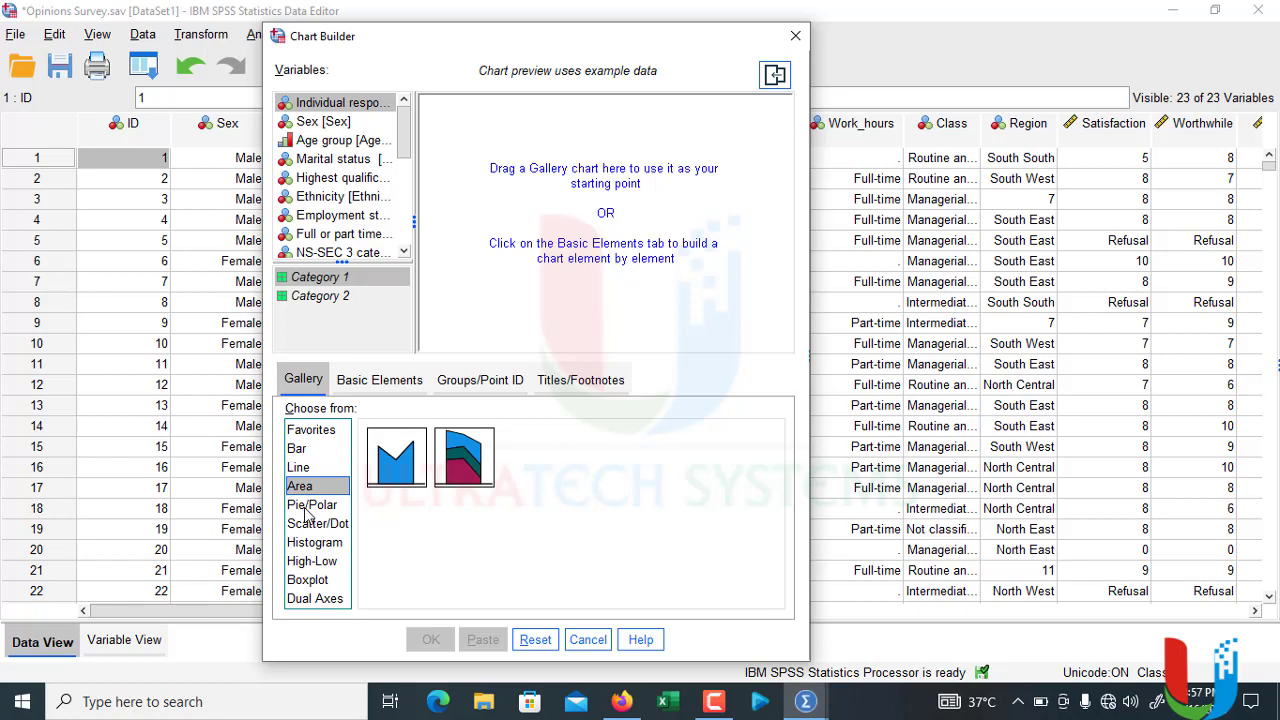
pyautogui.click(308, 506)
pyautogui.click(308, 524)
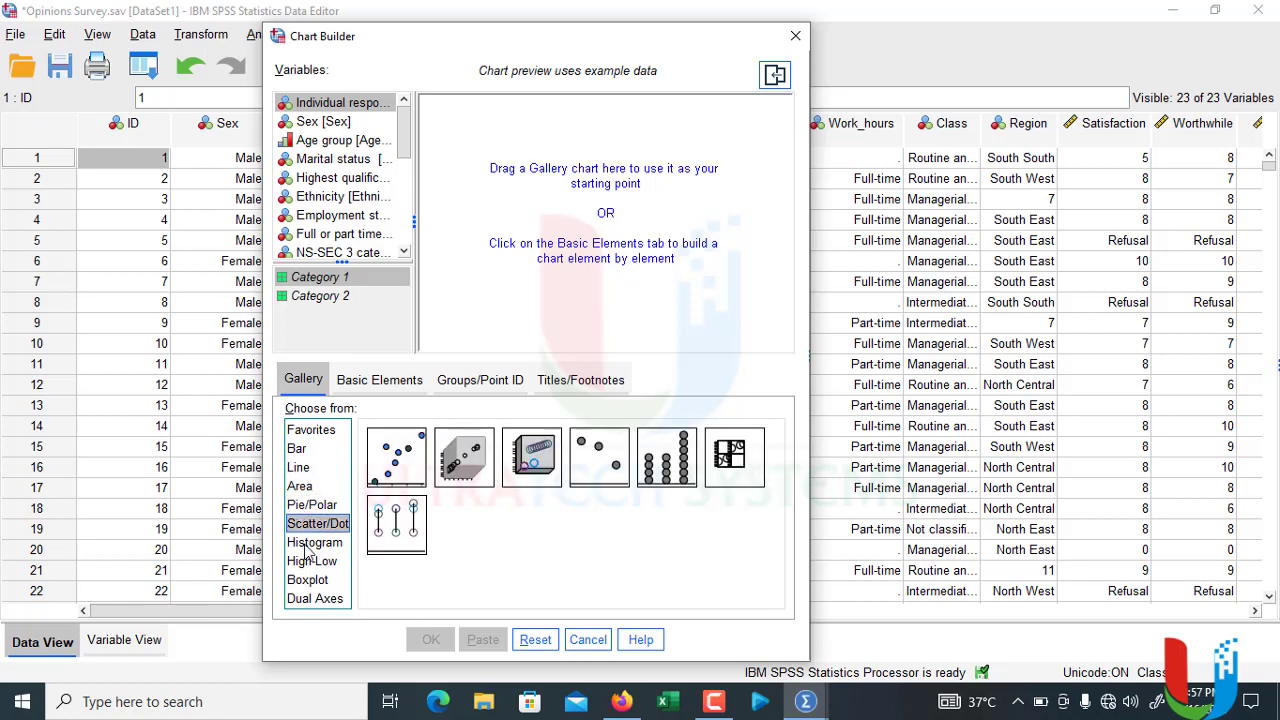
pyautogui.click(309, 549)
pyautogui.click(311, 565)
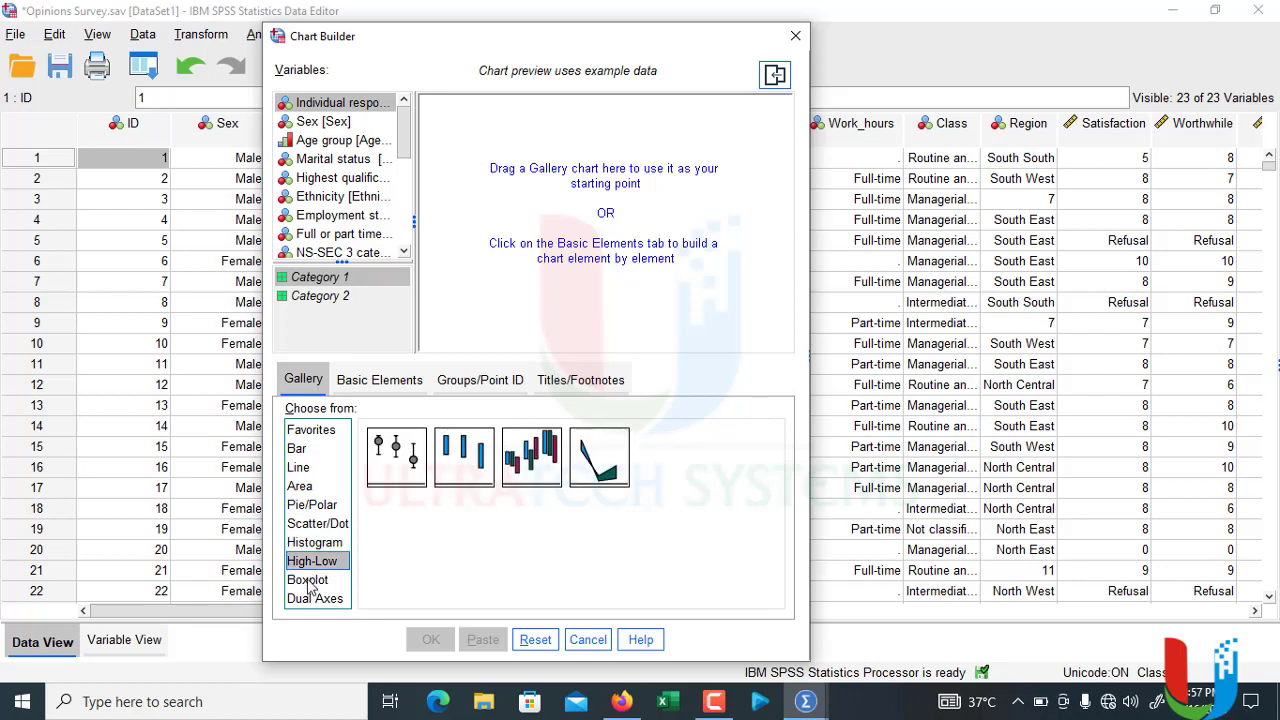
pyautogui.click(310, 584)
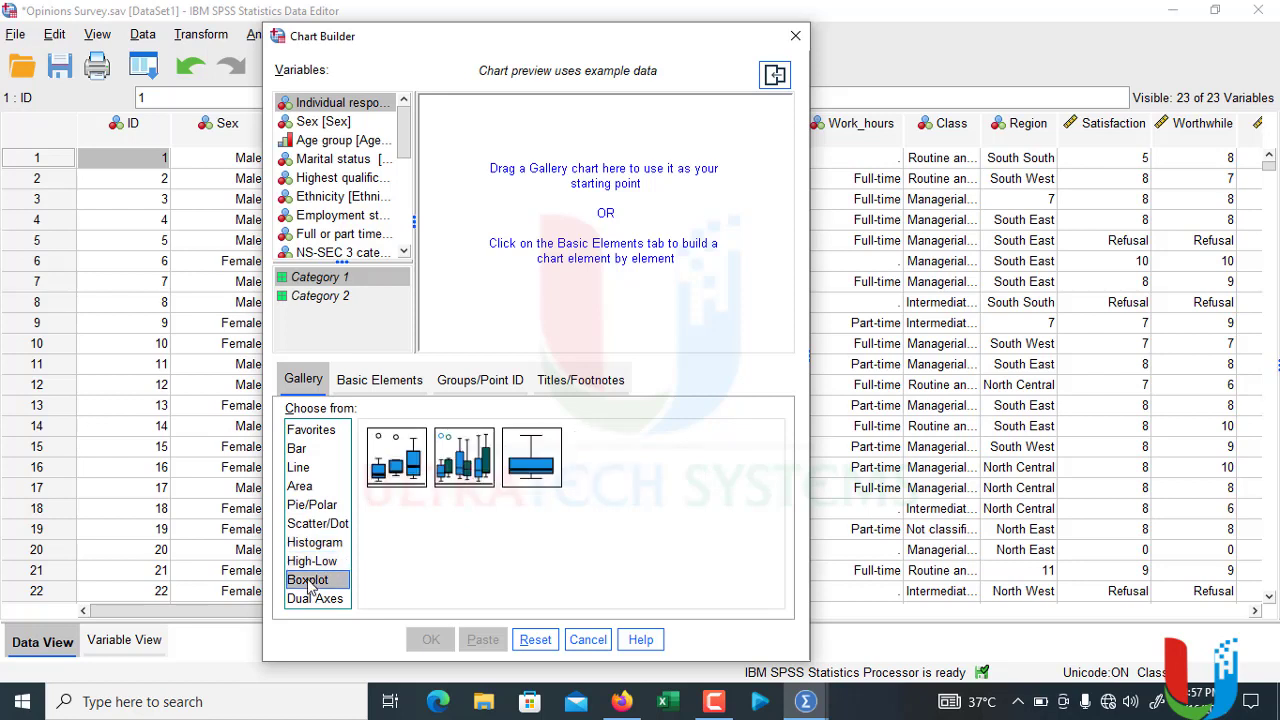
pyautogui.click(318, 599)
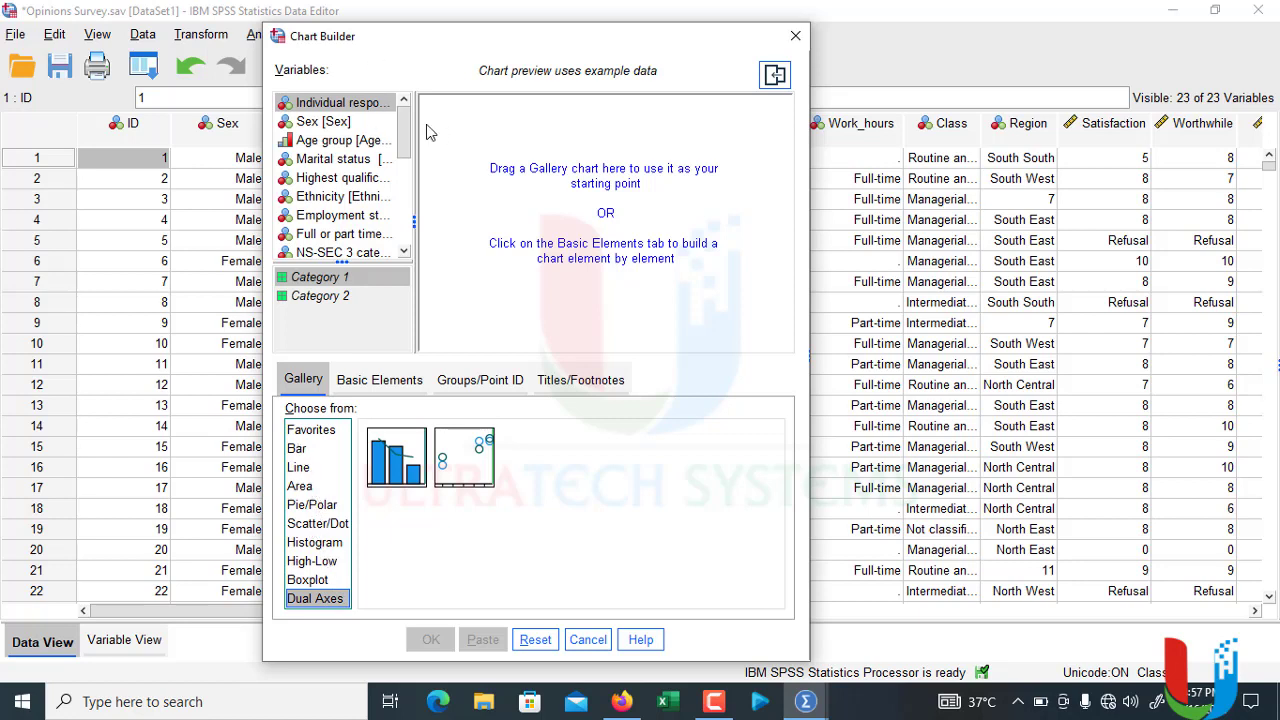
pyautogui.moveTo(407, 133); pyautogui.dragTo(409, 100)
pyautogui.click(310, 450)
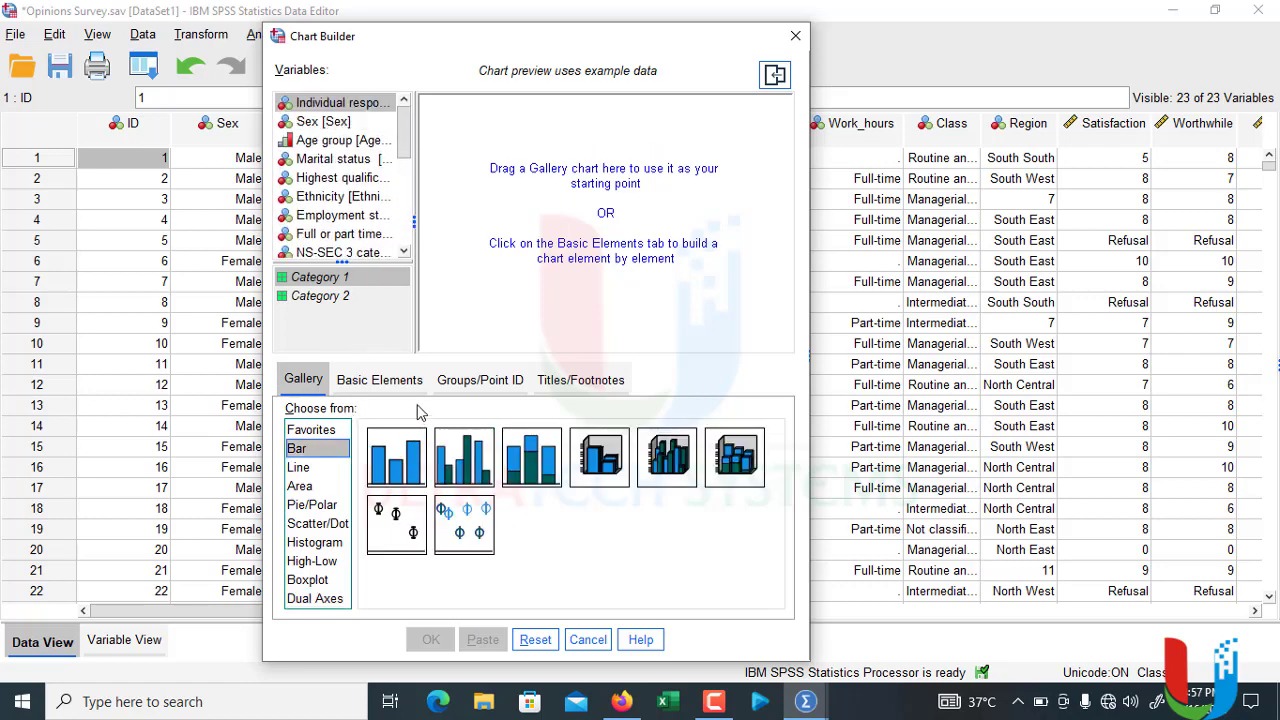
# Step: Examine the Chart Builder's options for basic elements, groups and point IDs, and titles and footnotes, ending back at the chart gallery
pyautogui.click(401, 382)
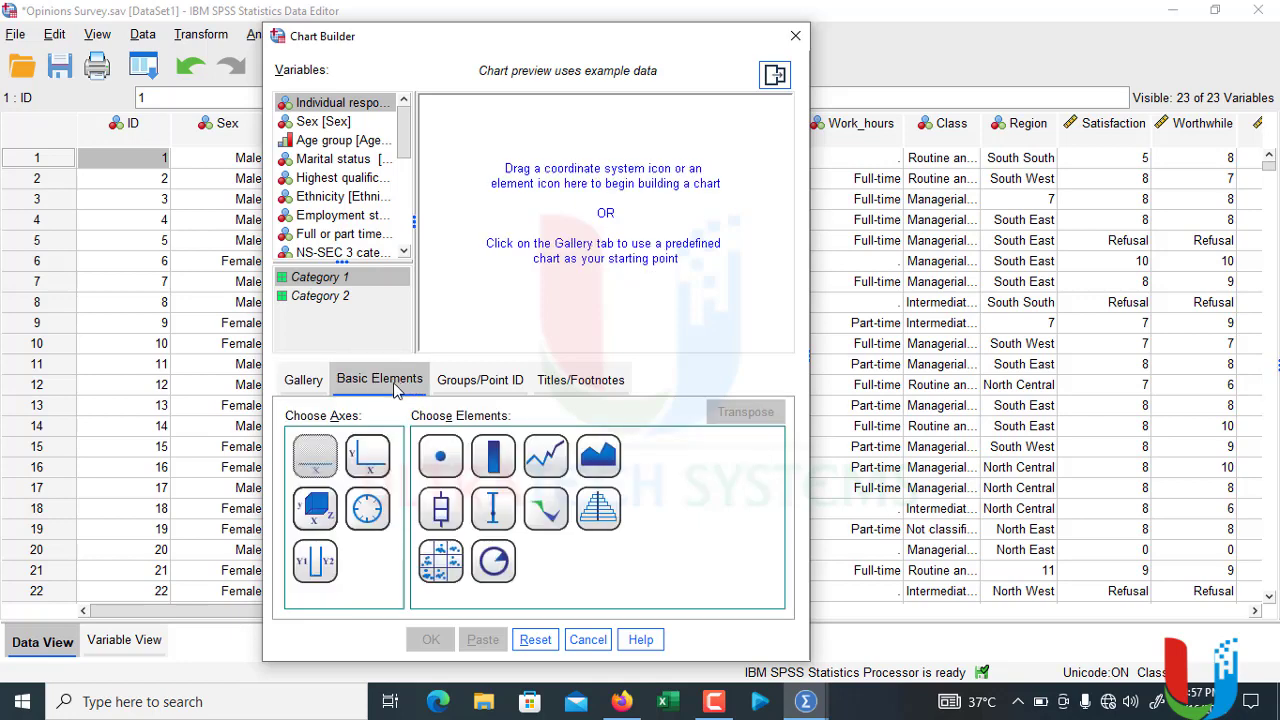
pyautogui.click(458, 388)
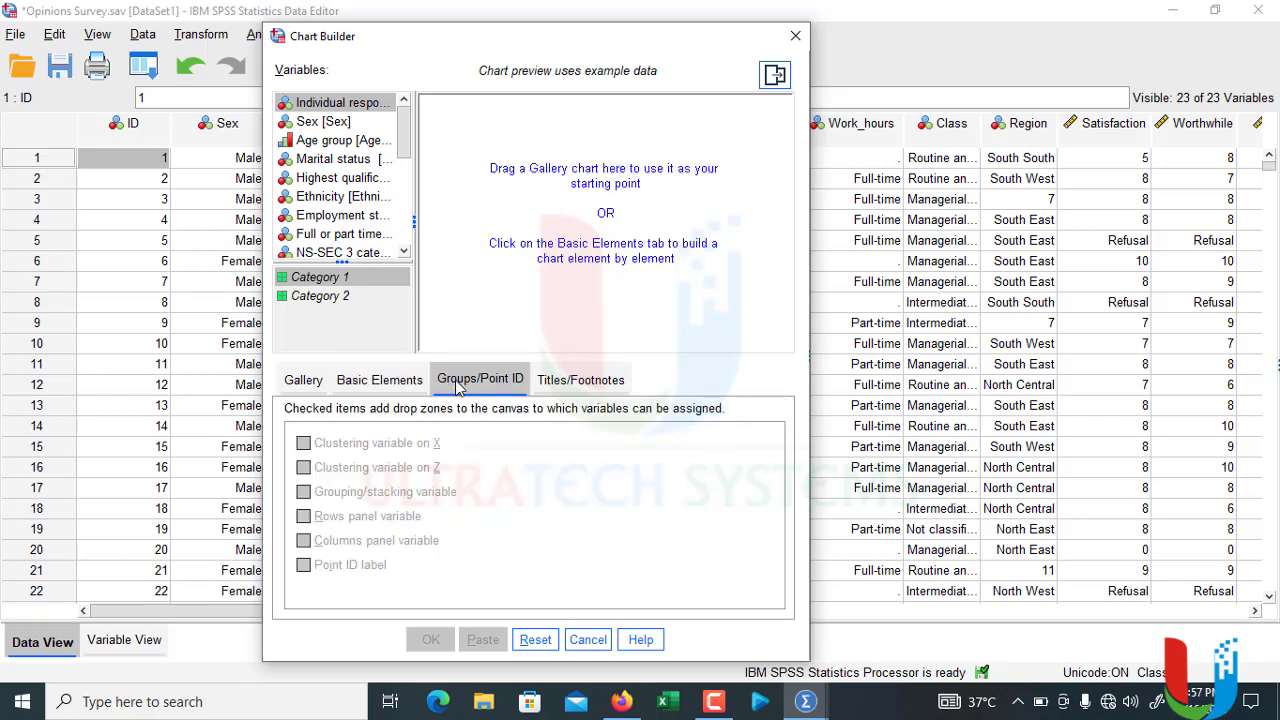
pyautogui.click(576, 392)
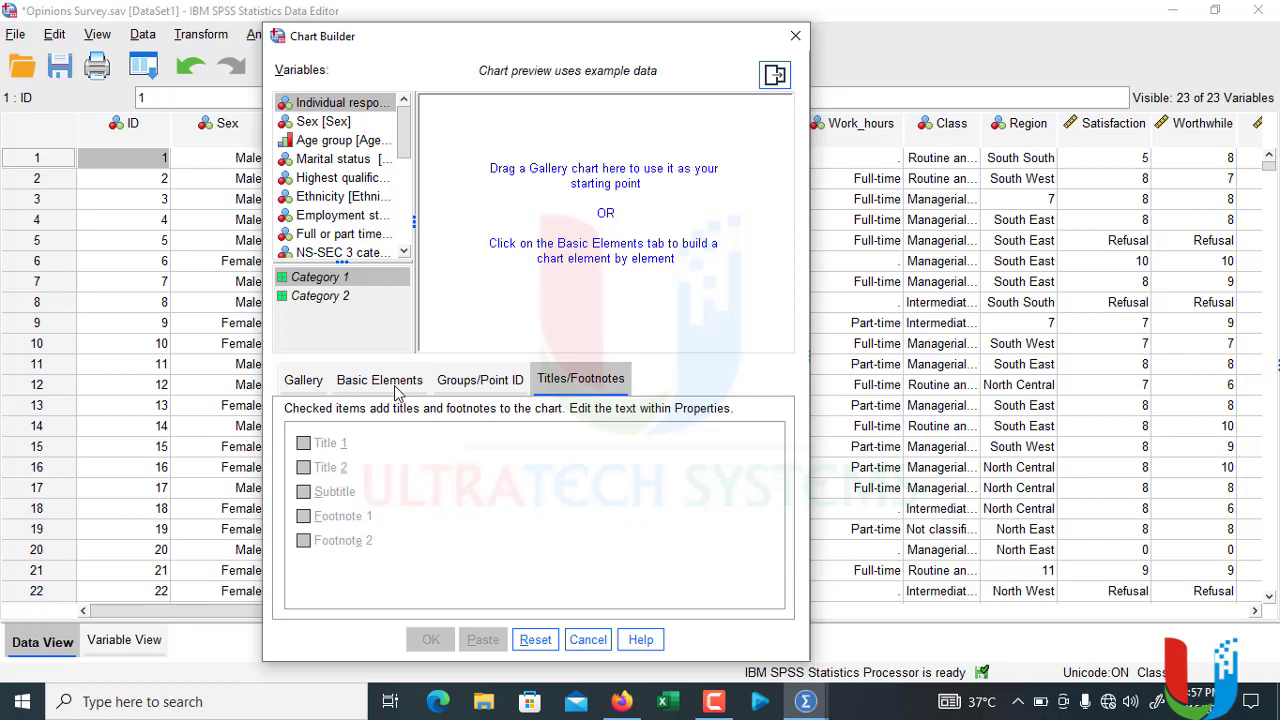
pyautogui.click(306, 385)
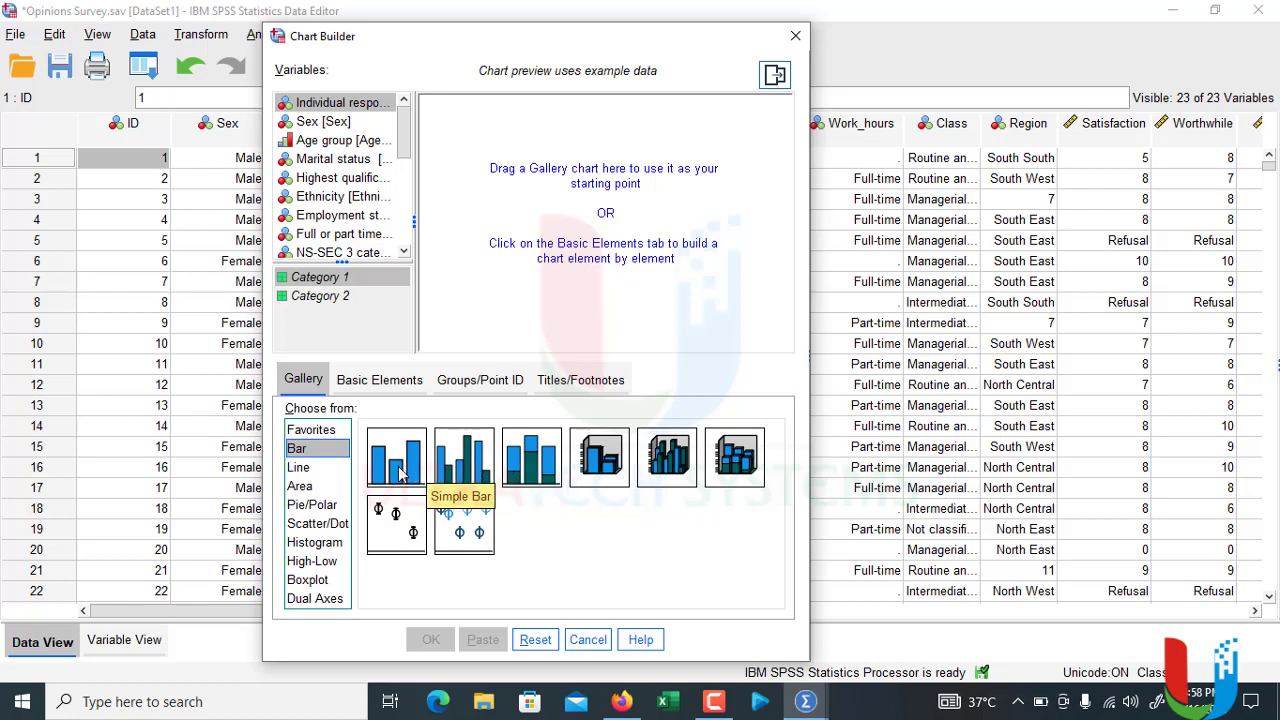
# Step: Start a Simple Bar chart and assign Highest qualification to its x-axis
pyautogui.moveTo(413, 474); pyautogui.dragTo(519, 202)
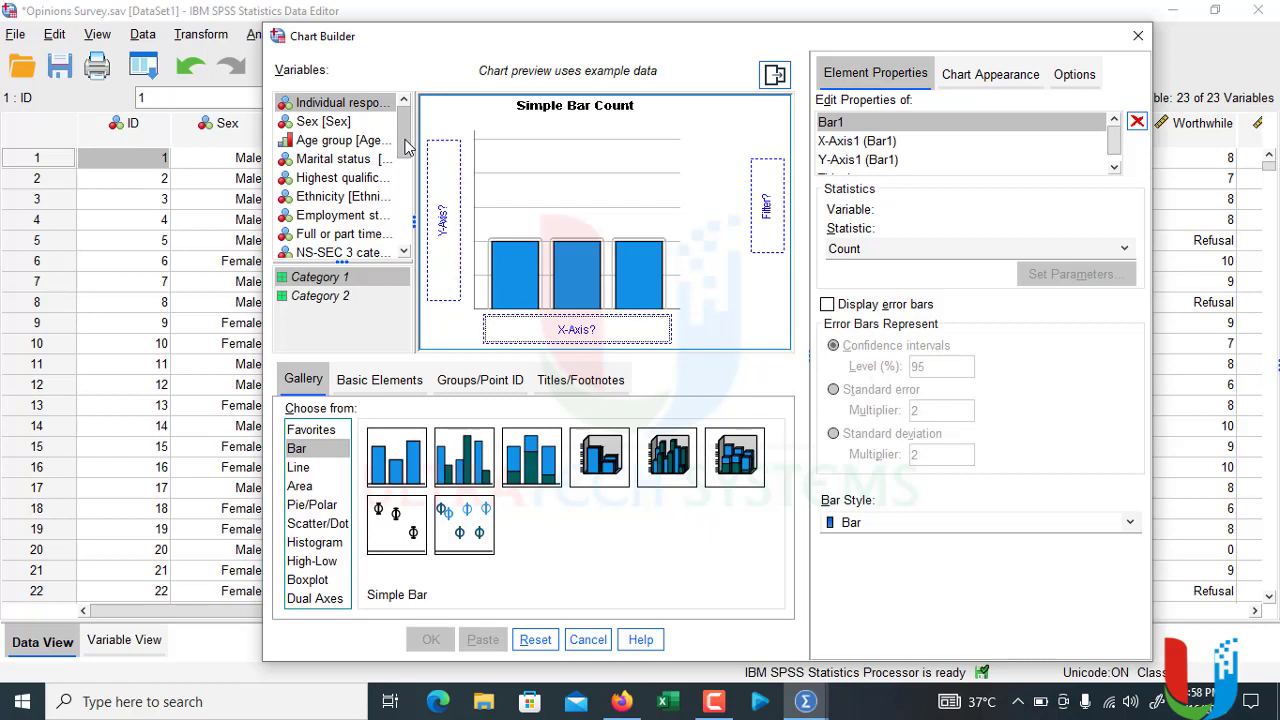
pyautogui.click(348, 181)
pyautogui.moveTo(350, 190); pyautogui.dragTo(543, 333)
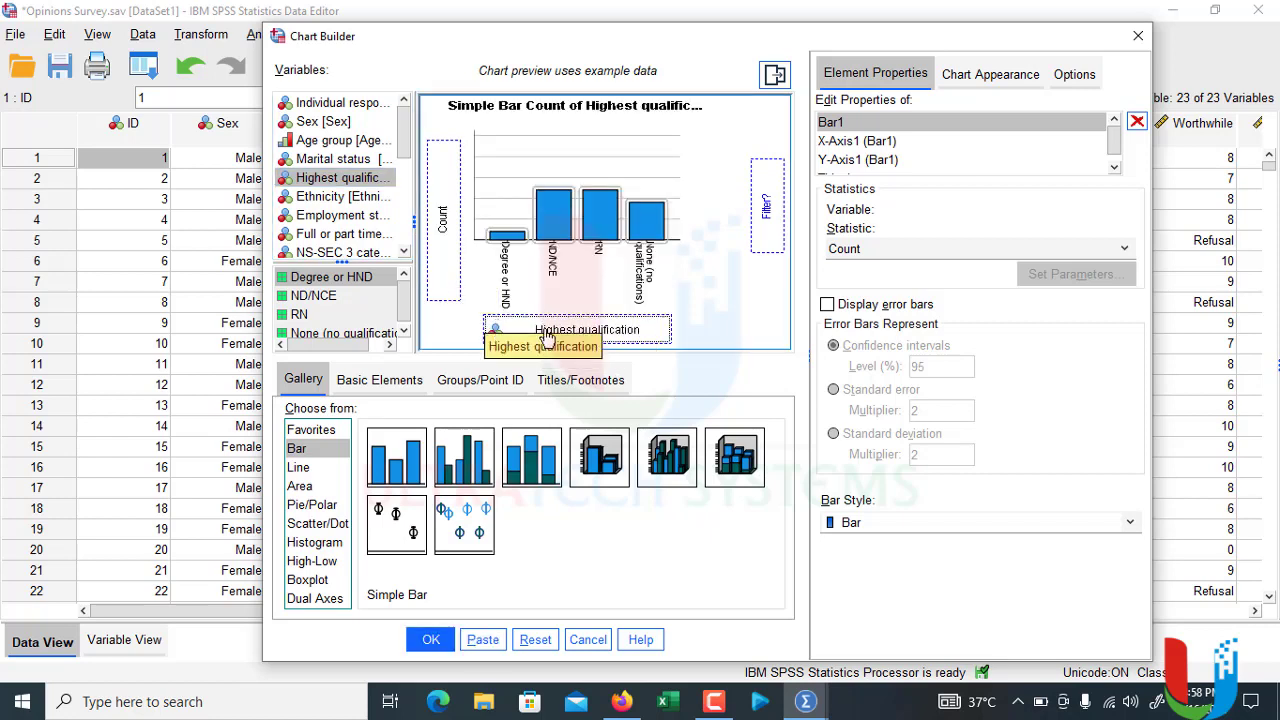
# Step: Replace Highest qualification with Ethnicity on the simple bar chart's x-axis
pyautogui.moveTo(594, 340); pyautogui.dragTo(300, 248)
pyautogui.moveTo(352, 197); pyautogui.dragTo(578, 330)
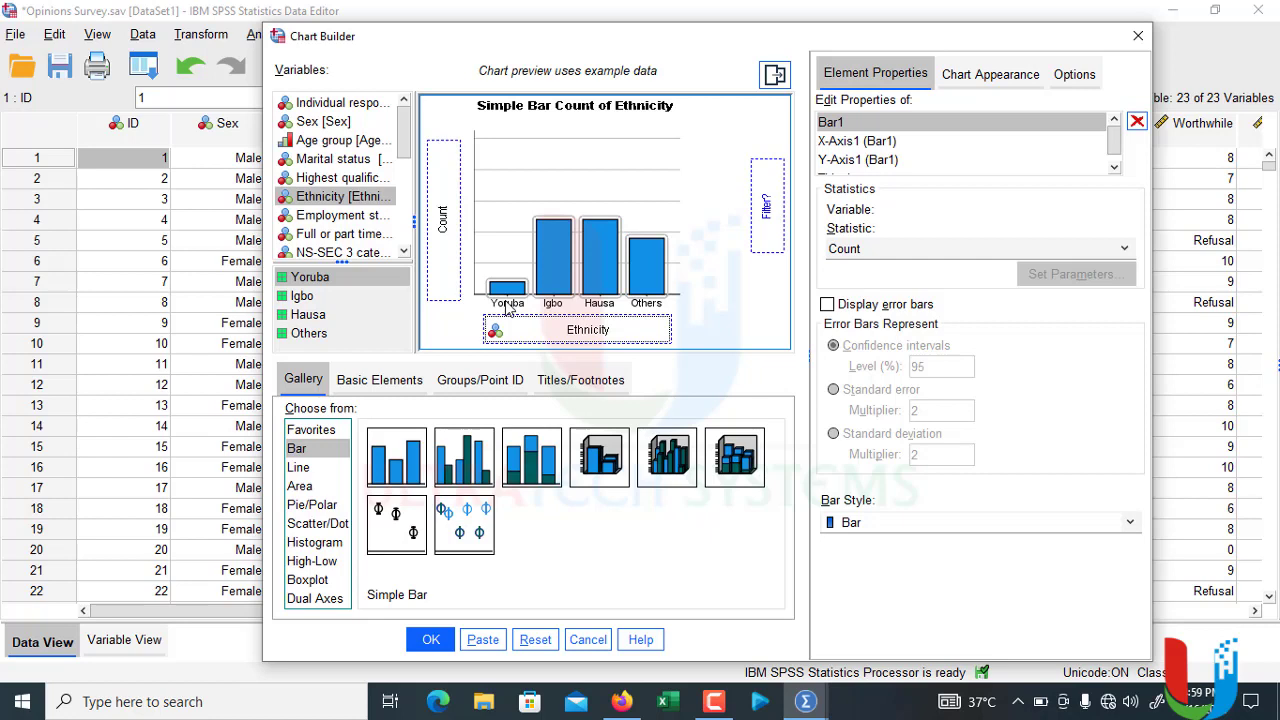
pyautogui.moveTo(532, 338); pyautogui.dragTo(348, 222)
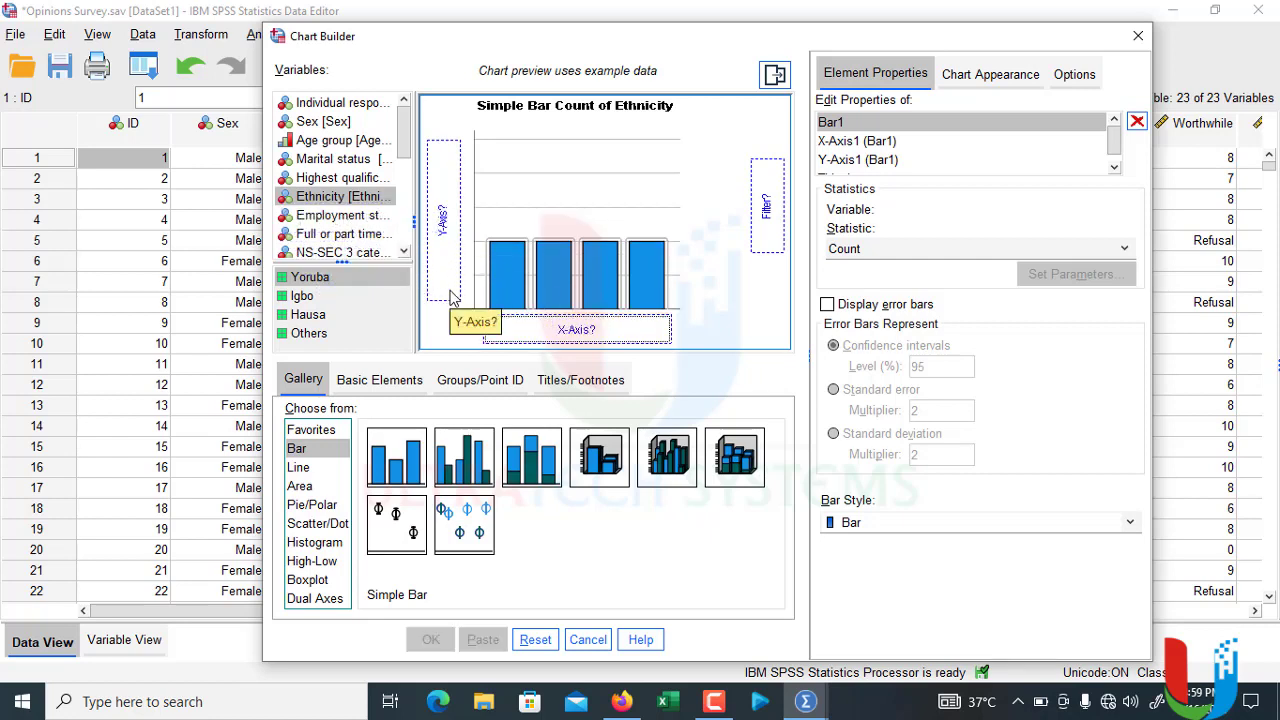
pyautogui.moveTo(369, 199); pyautogui.dragTo(582, 334)
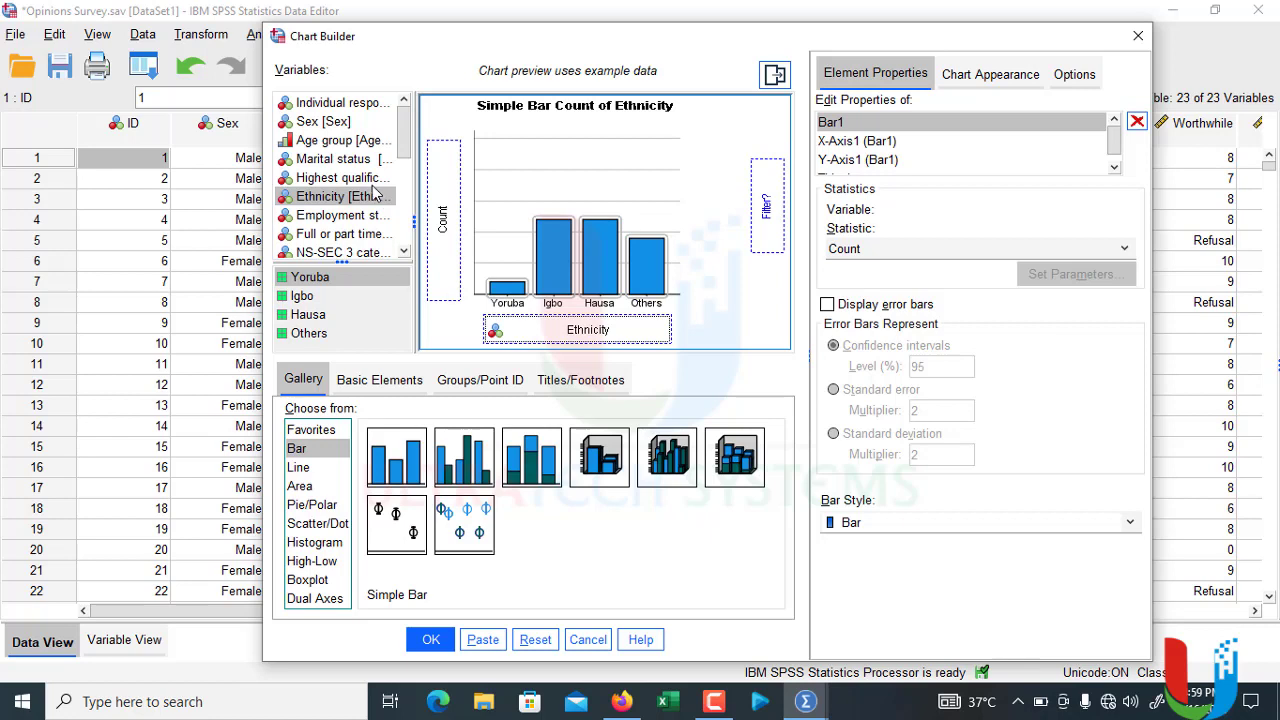
# Step: Assign the personal relationships satisfaction variable to the y-axis and generate the simple bar chart
pyautogui.moveTo(405, 137); pyautogui.dragTo(406, 180)
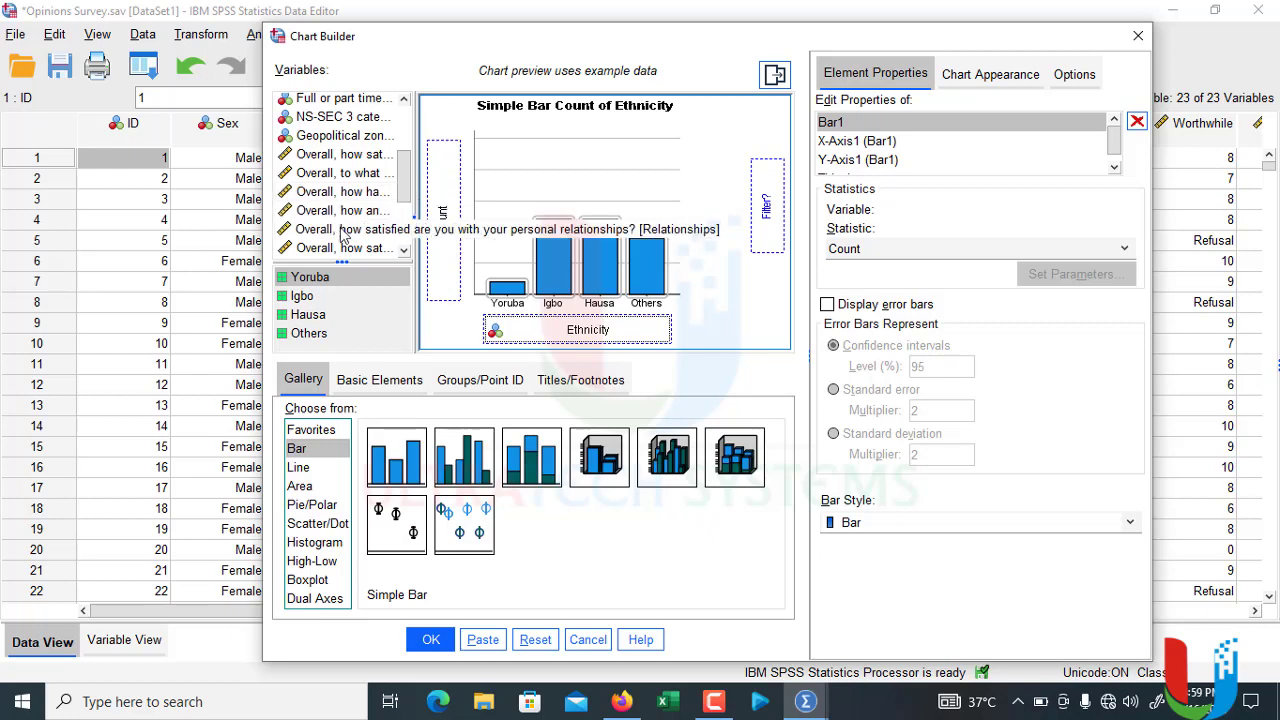
pyautogui.moveTo(340, 231); pyautogui.dragTo(441, 243)
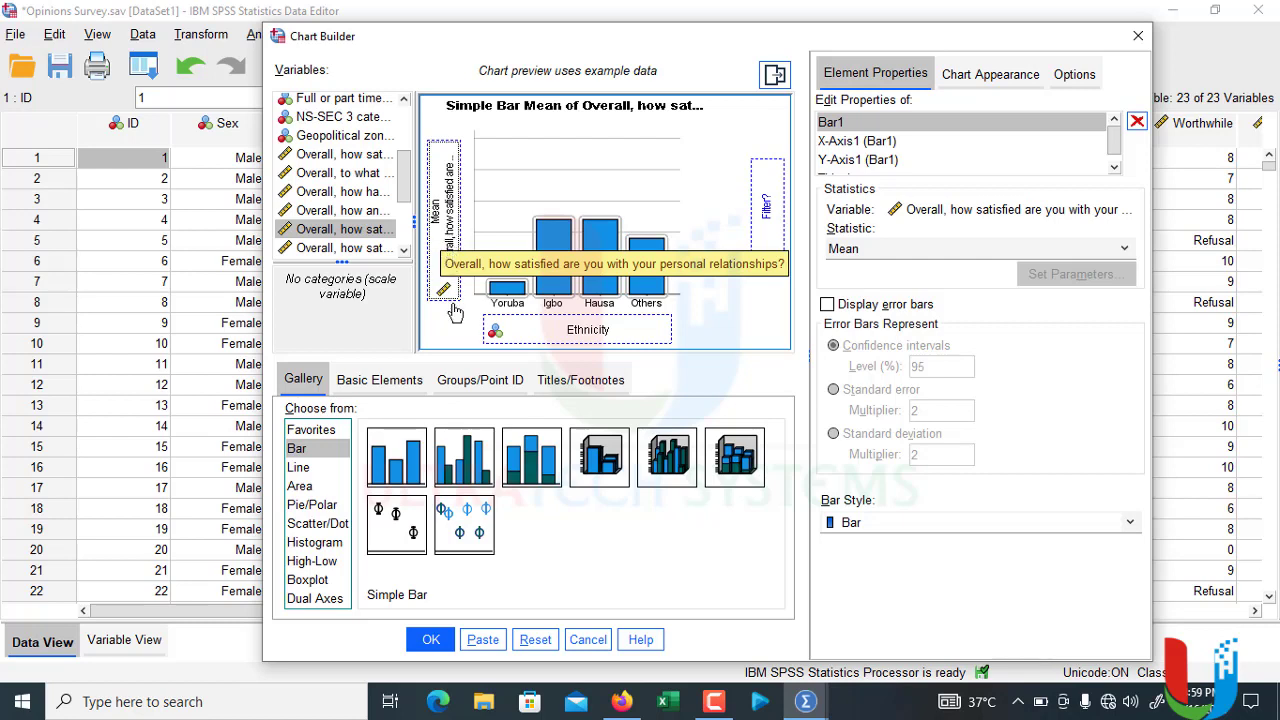
pyautogui.click(438, 644)
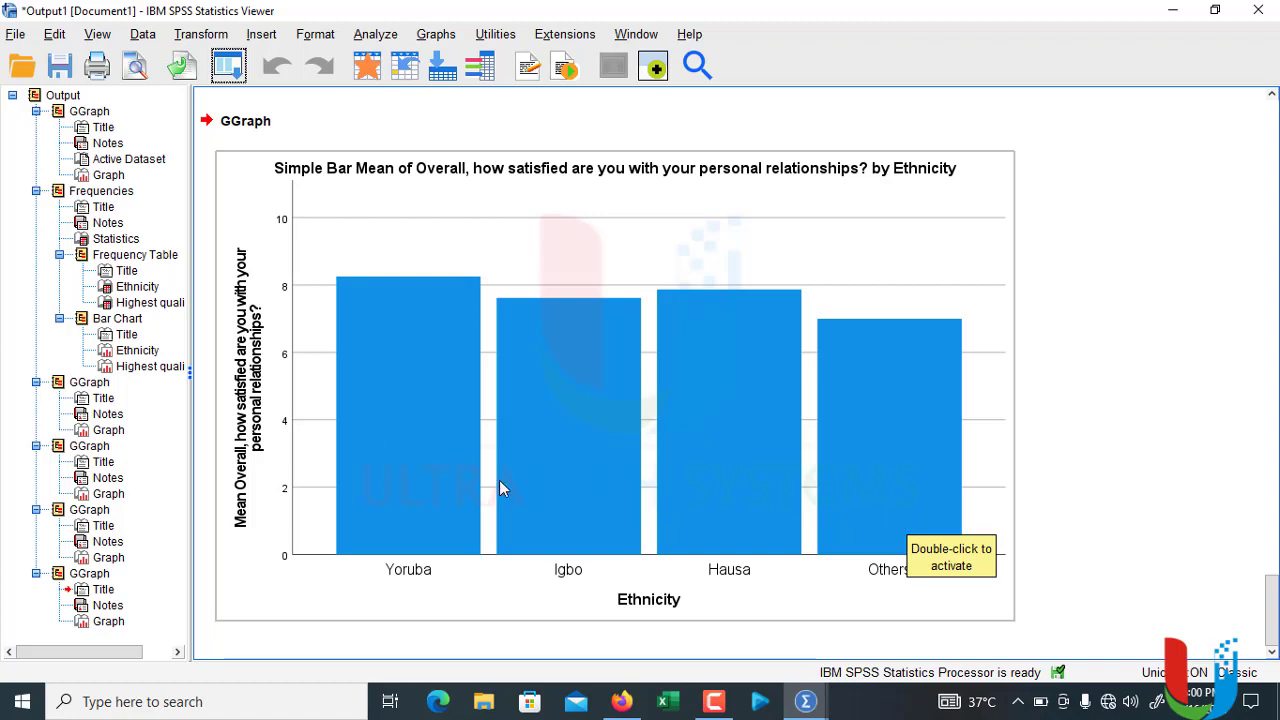
# Step: Reopen the Chart Builder and replace the previous chart definition with a new Clustered Bar chart
pyautogui.click(423, 36)
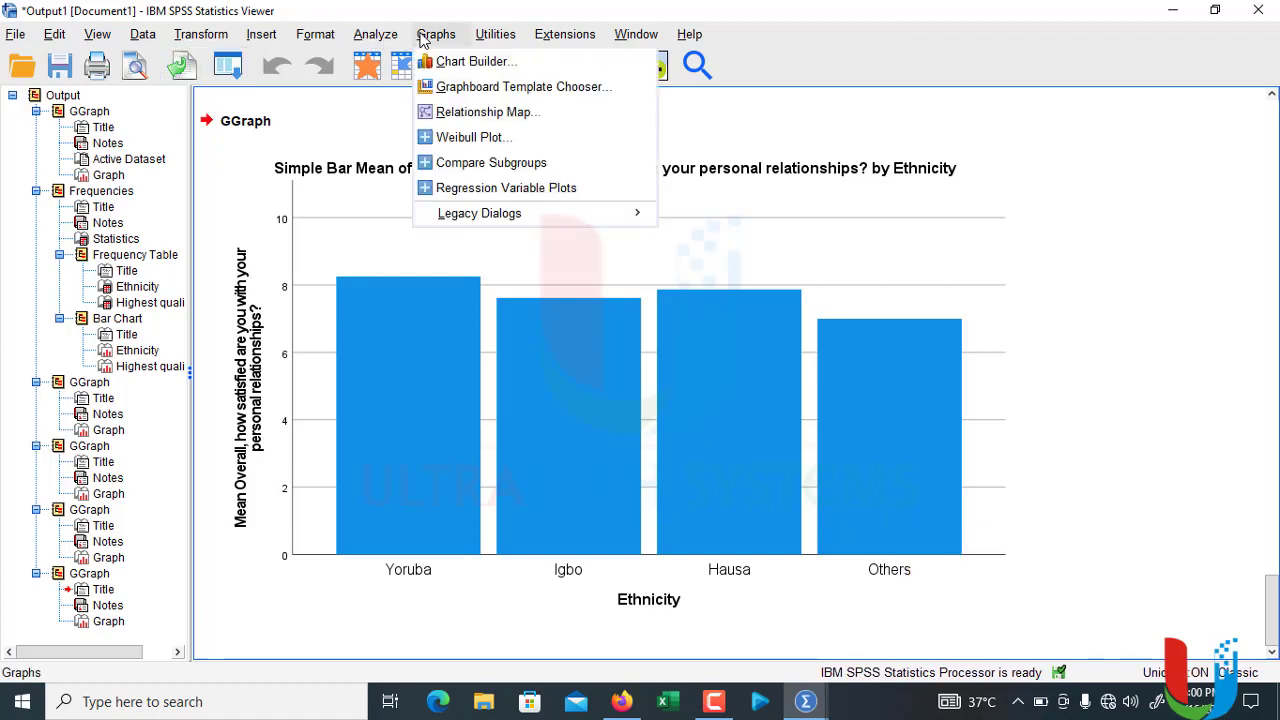
pyautogui.click(413, 8)
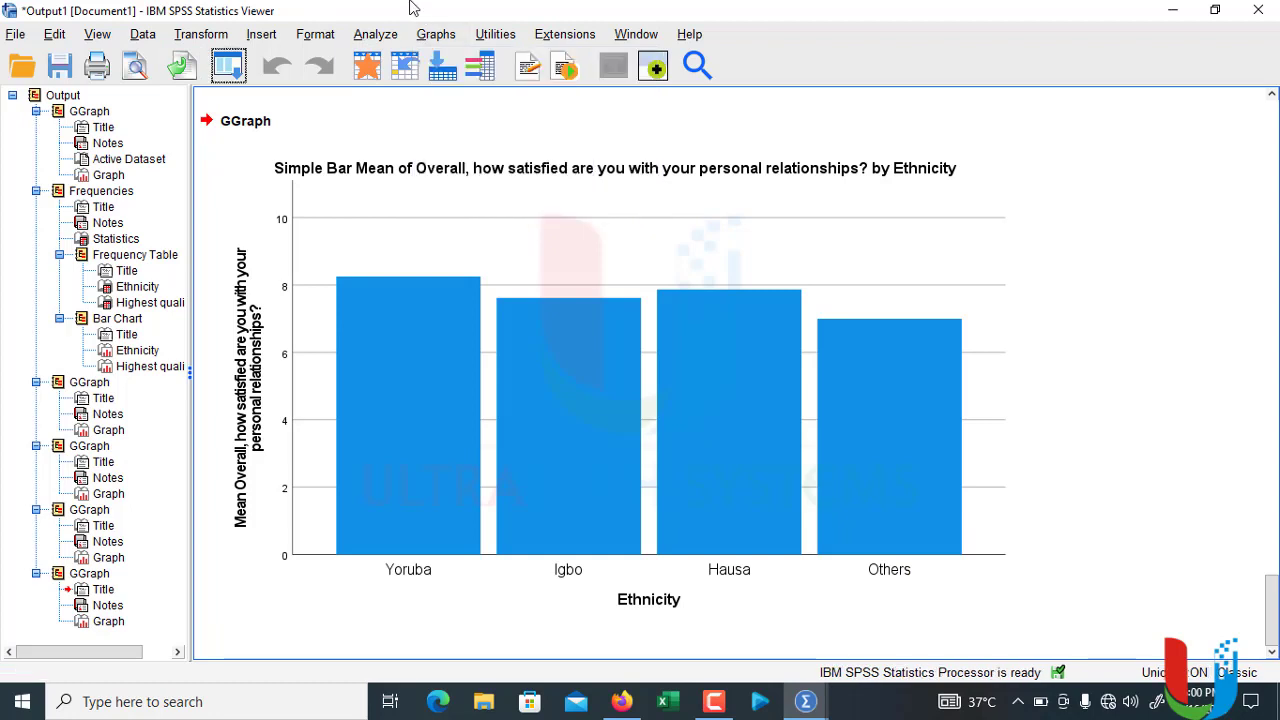
pyautogui.click(229, 67)
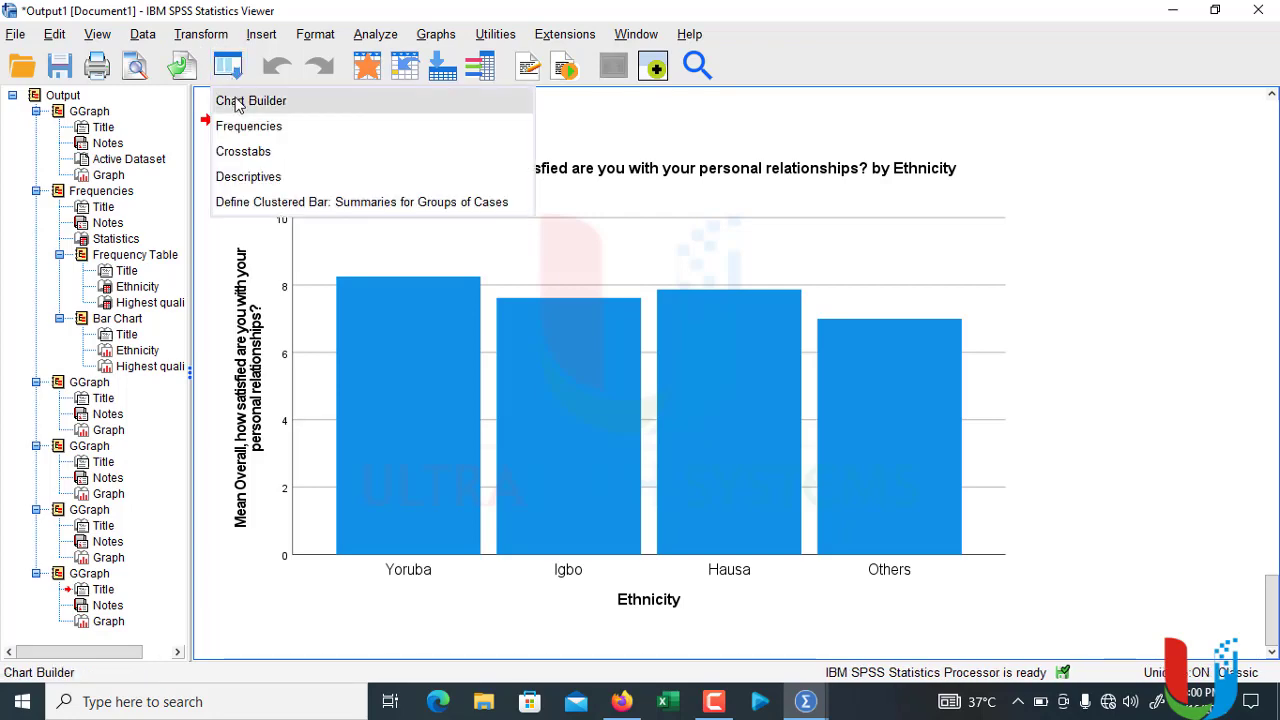
pyautogui.click(236, 105)
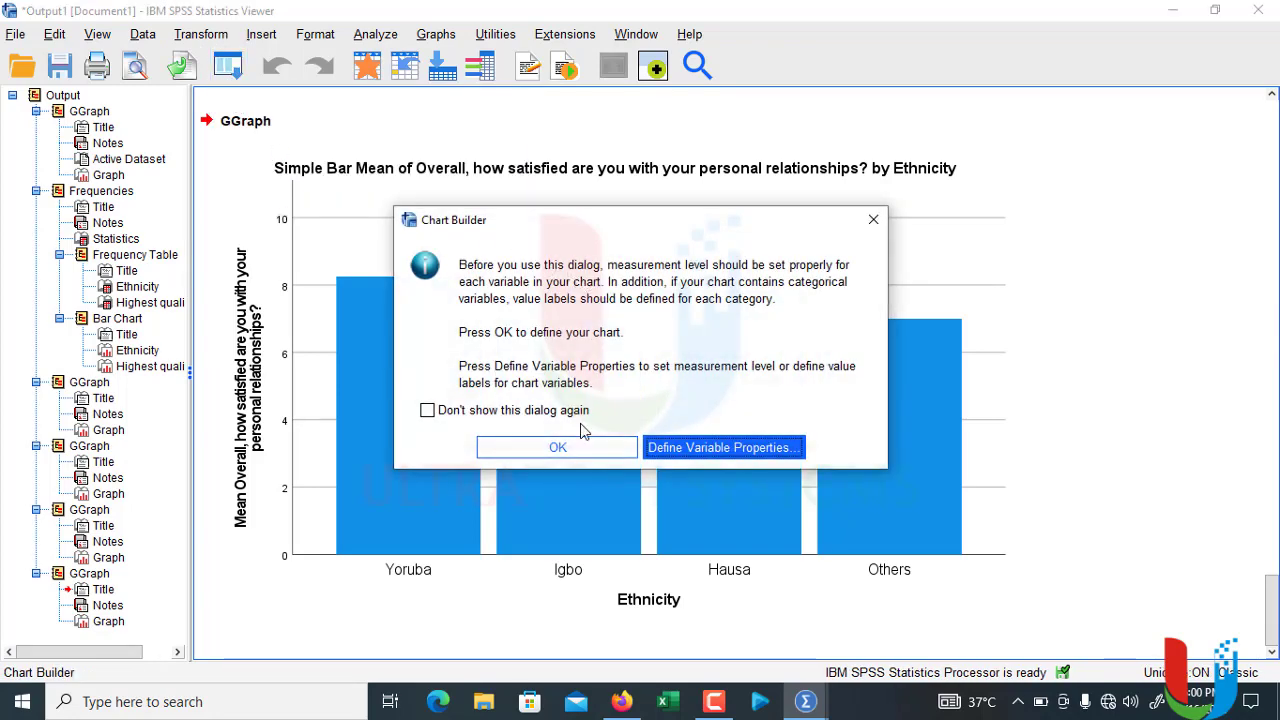
pyautogui.click(560, 448)
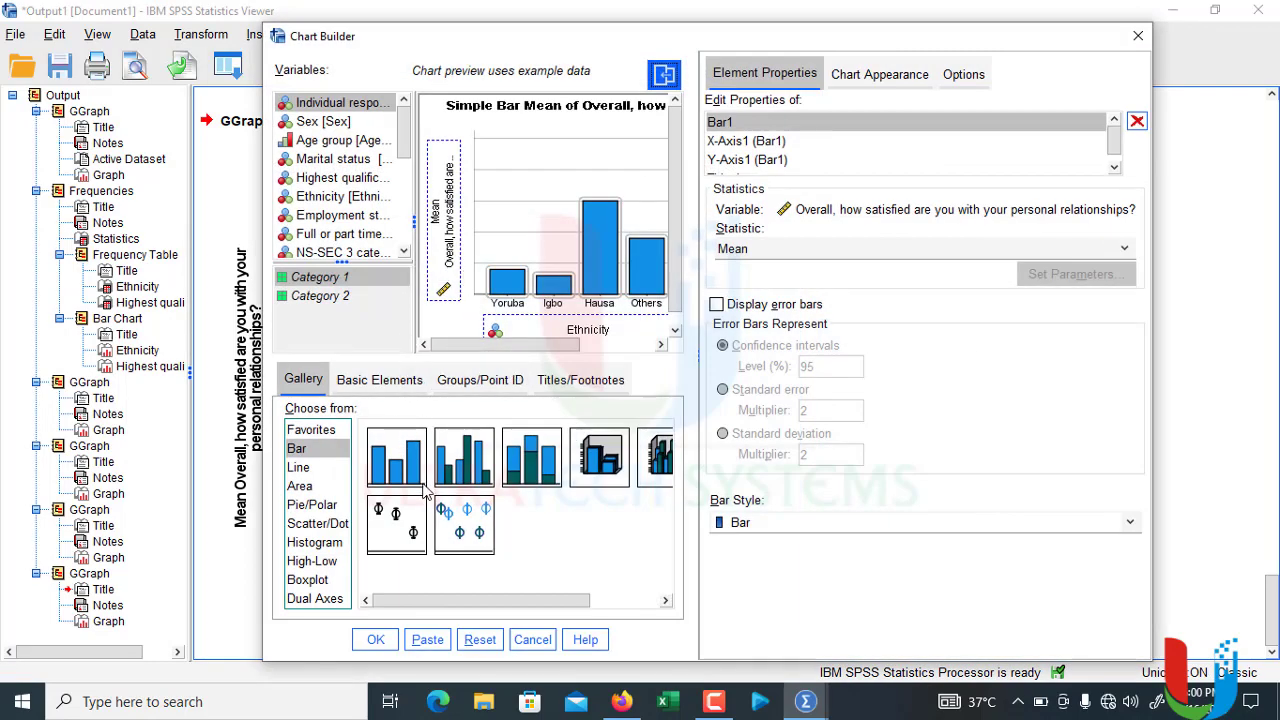
pyautogui.click(480, 640)
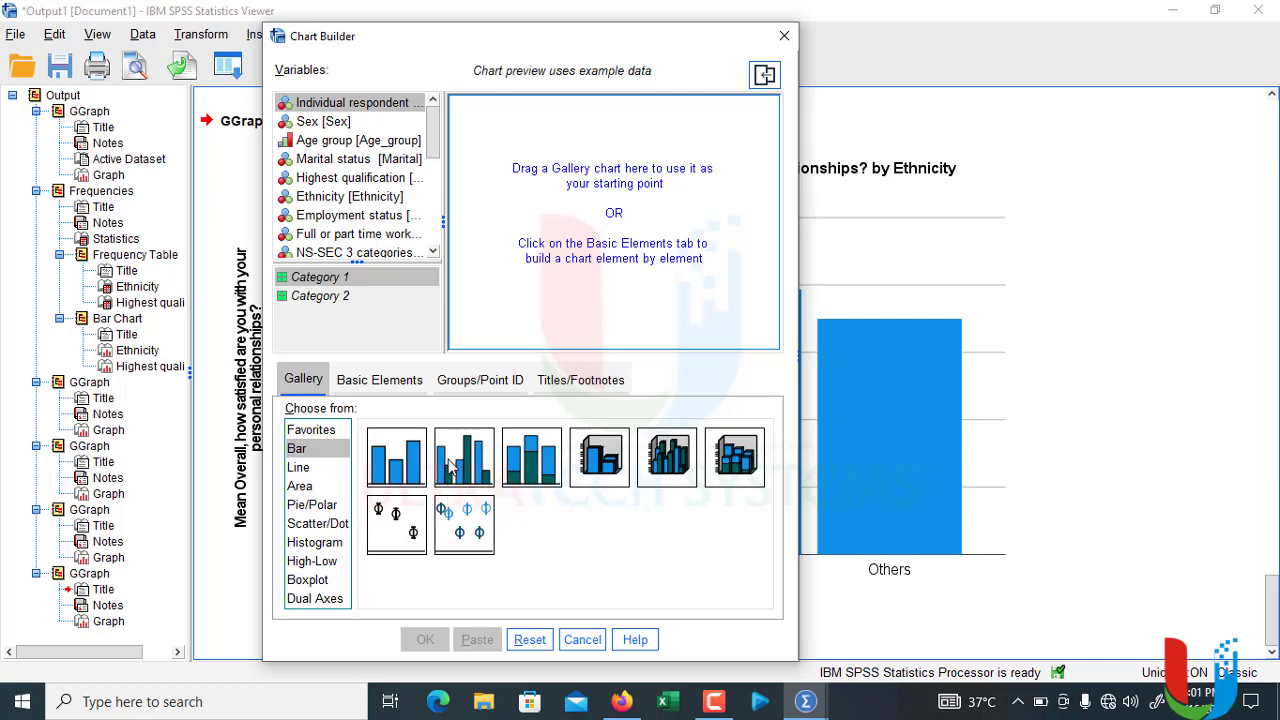
pyautogui.moveTo(450, 465); pyautogui.dragTo(514, 162)
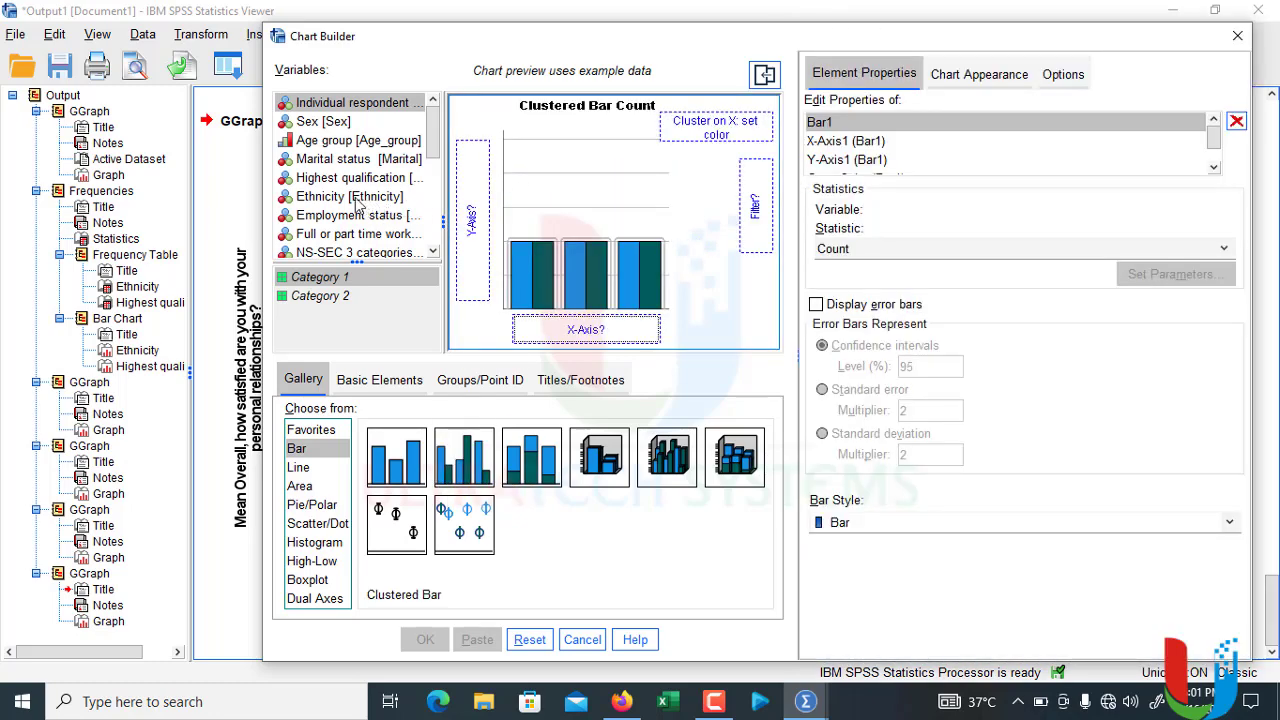
# Step: Assign Ethnicity to the clustered bar chart's x-axis and satisfaction with the wellbeing of your child/children to its y-axis
pyautogui.moveTo(348, 203); pyautogui.dragTo(570, 333)
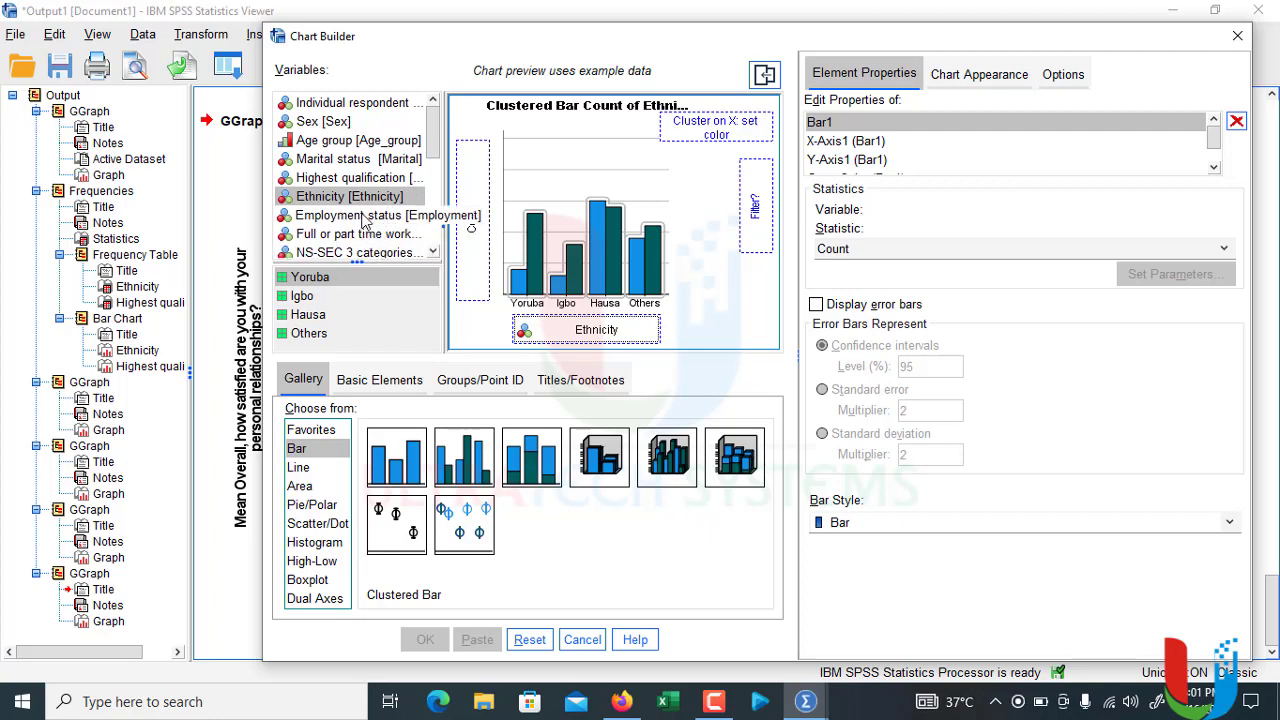
pyautogui.scroll(-2, 364, 220)
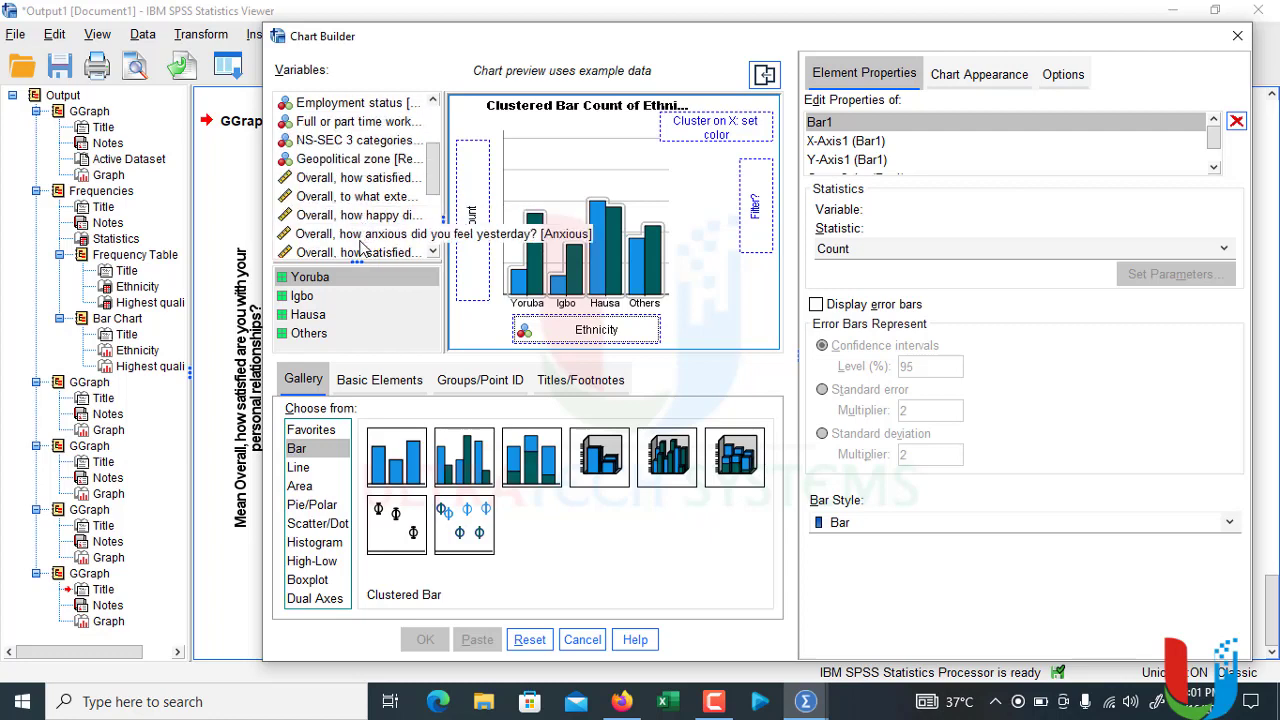
pyautogui.scroll(-3, 362, 245)
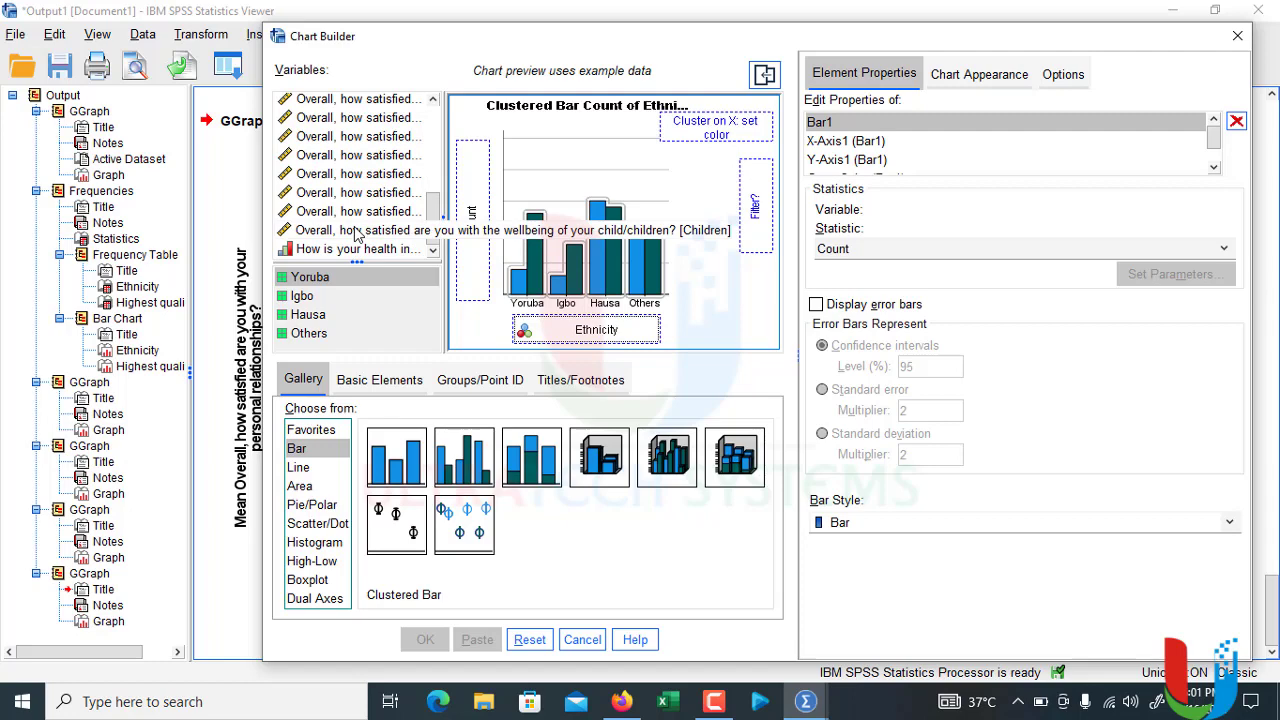
pyautogui.moveTo(357, 233); pyautogui.dragTo(476, 224)
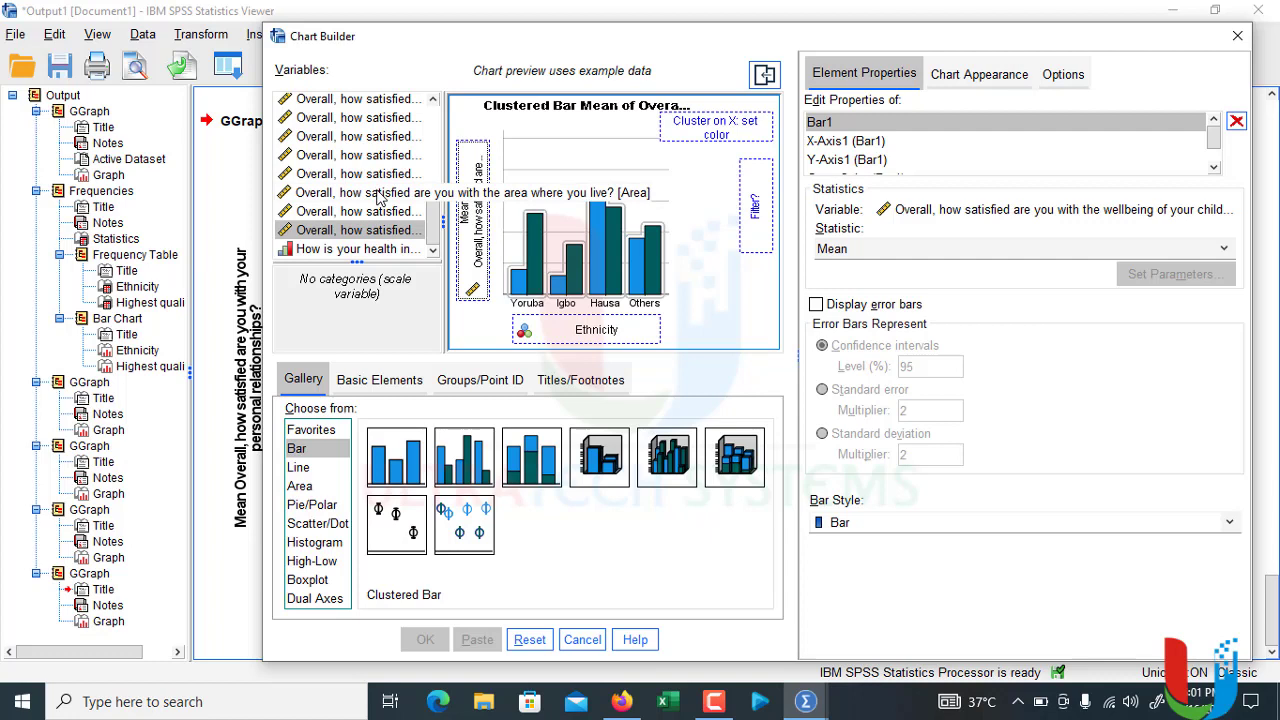
# Step: Add the satisfaction variables for area where you live and financial situation to the y-axis as further summaries and generate the clustered bar chart
pyautogui.moveTo(378, 197); pyautogui.dragTo(470, 158)
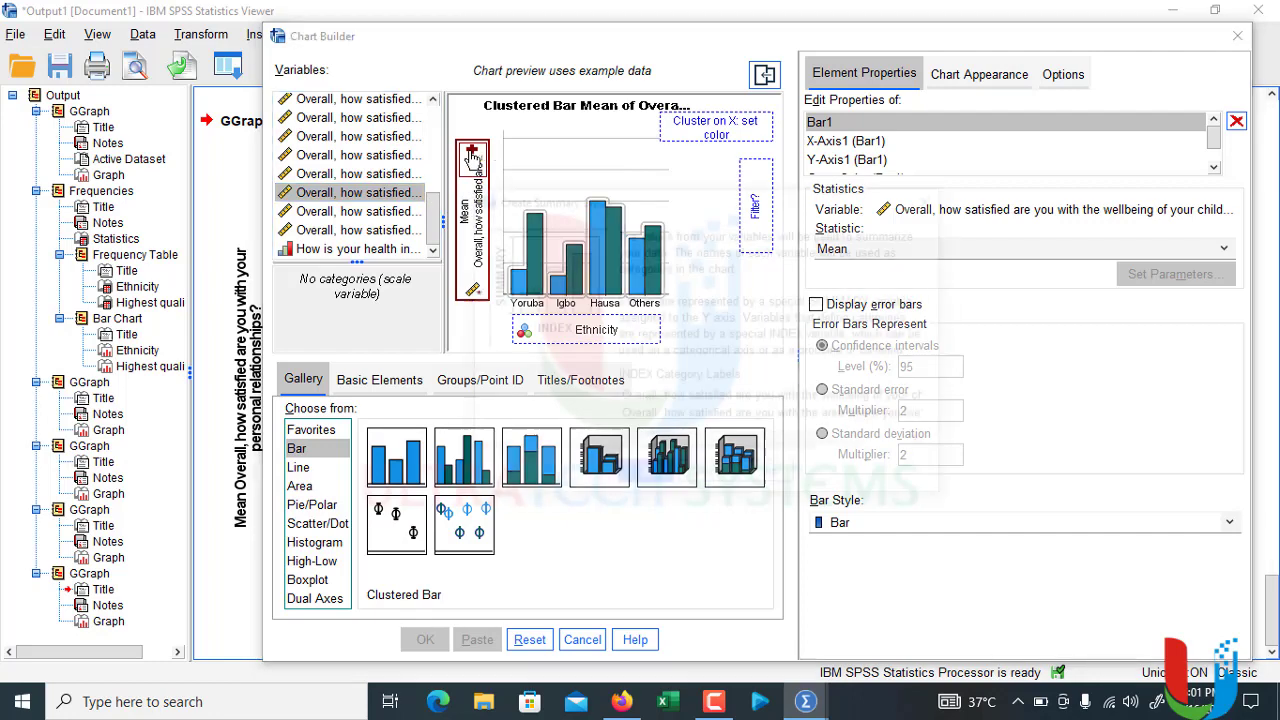
pyautogui.click(648, 477)
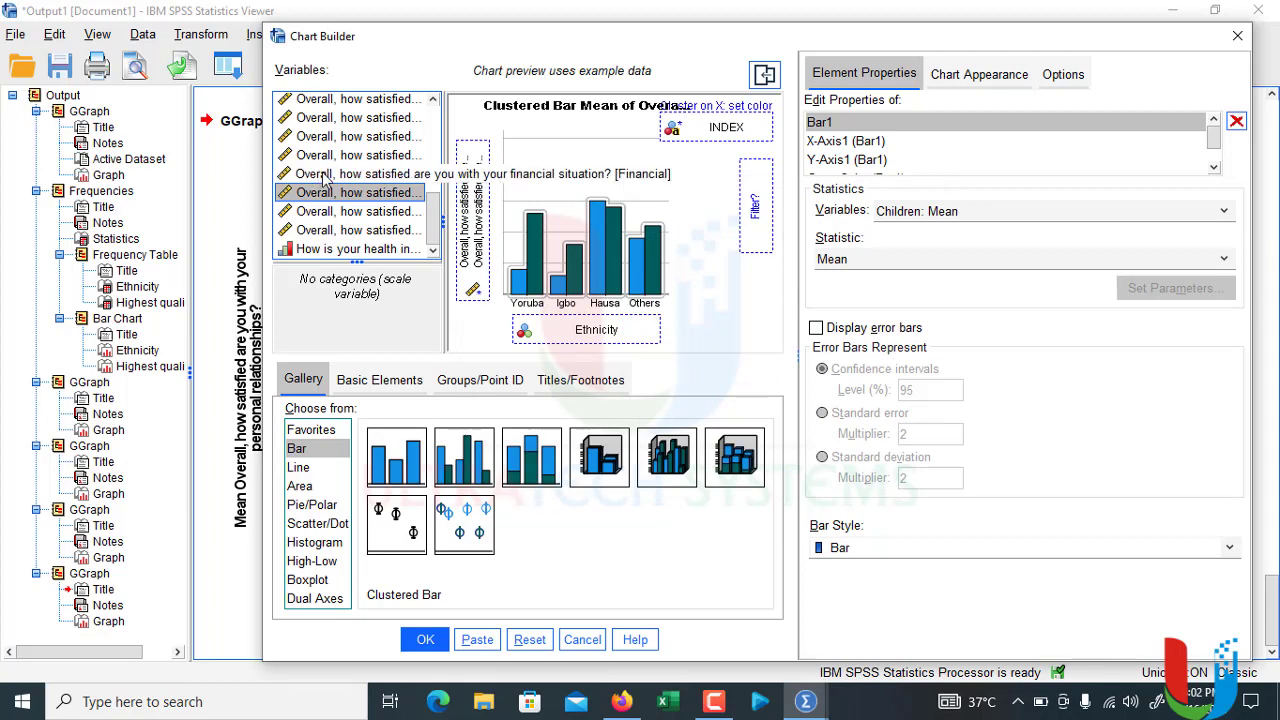
pyautogui.moveTo(325, 177); pyautogui.dragTo(474, 160)
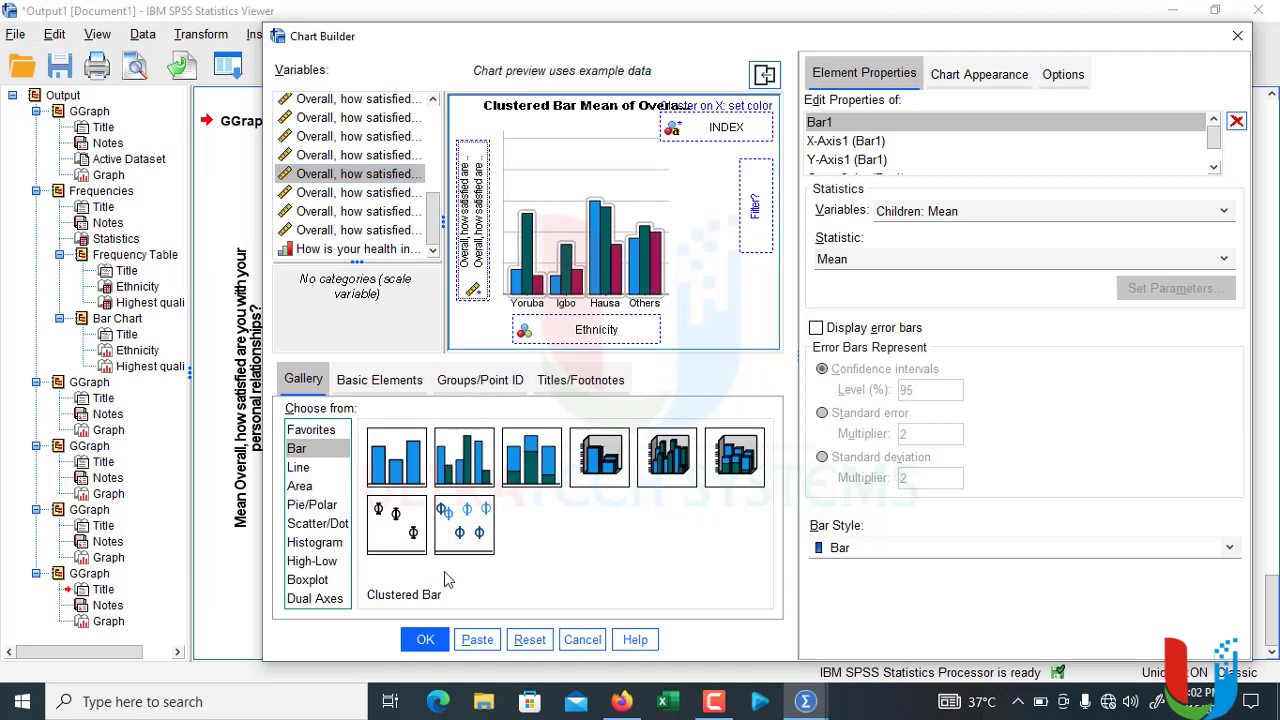
pyautogui.click(425, 639)
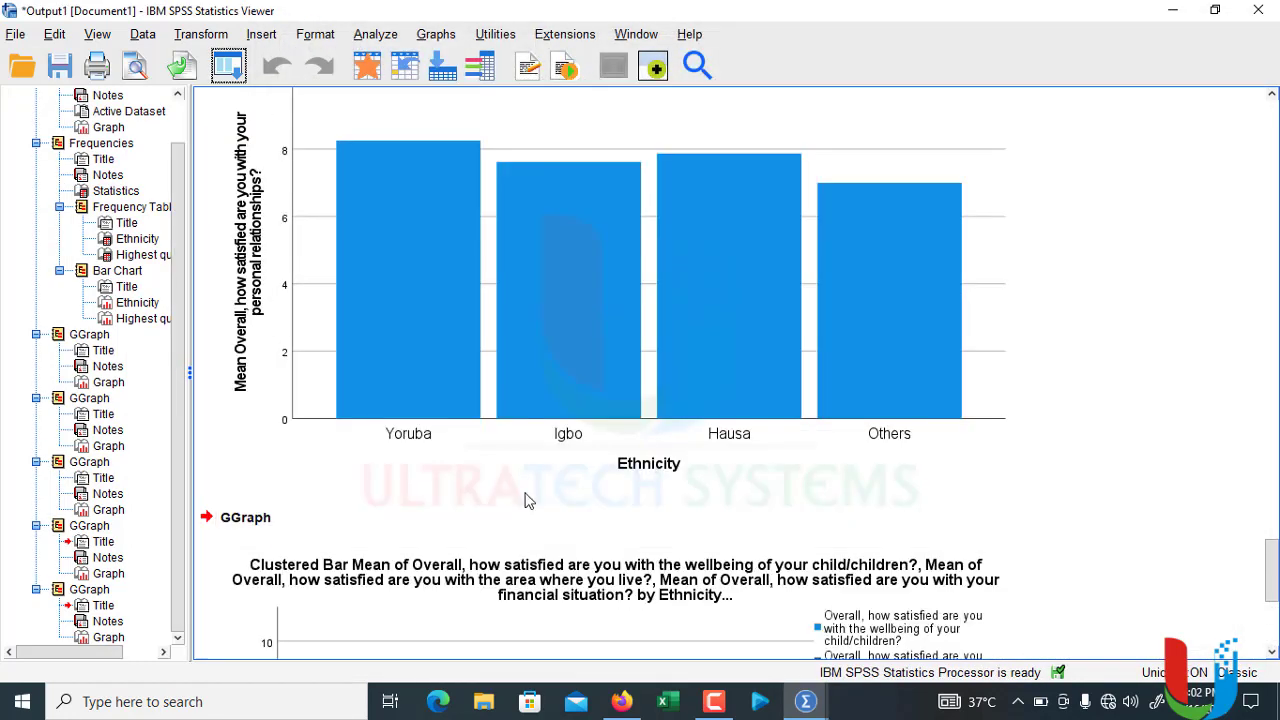